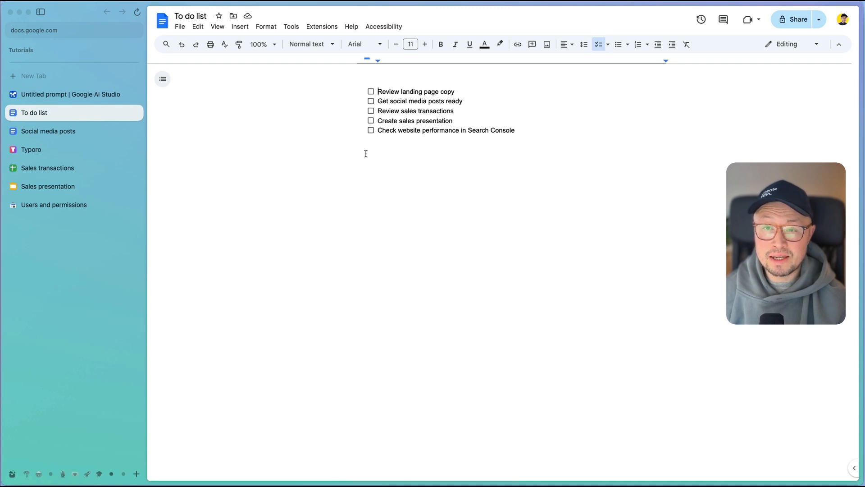
# Step: Start a Stream Realtime screen-sharing session in Google AI Studio, share the Stream Realtime browser window, and switch to the To do list document
pyautogui.hotkey('ctrl', 'Tab')
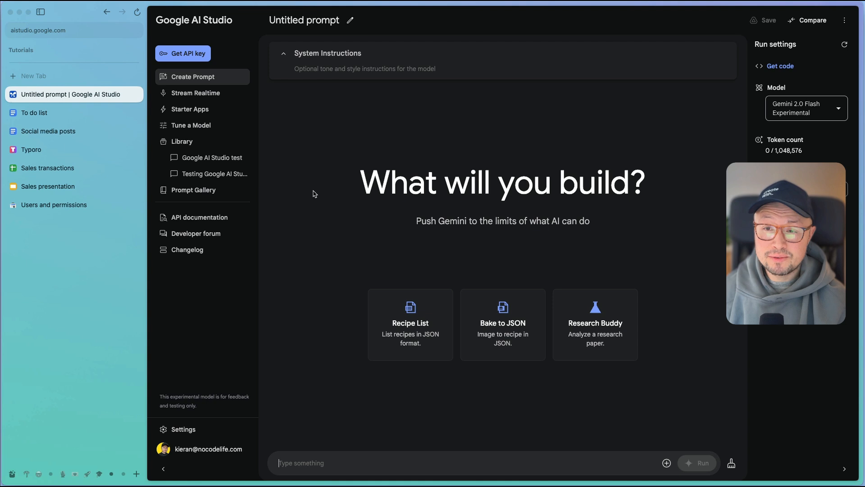
pyautogui.click(218, 95)
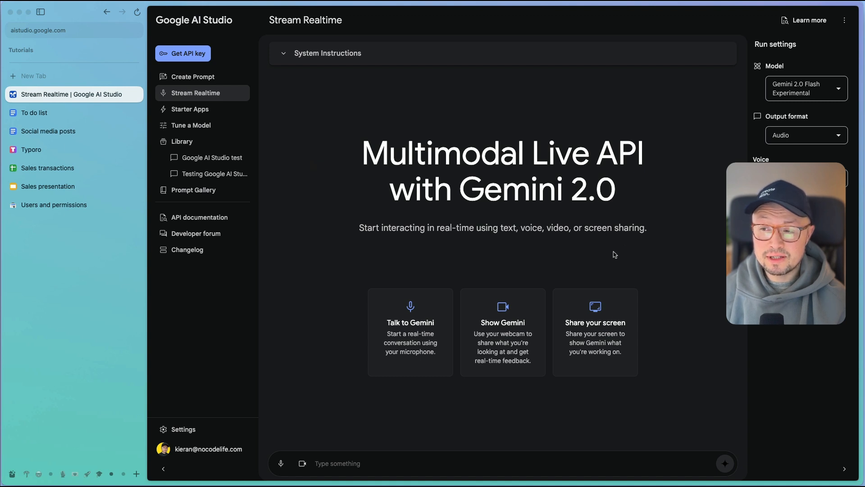
pyautogui.click(593, 332)
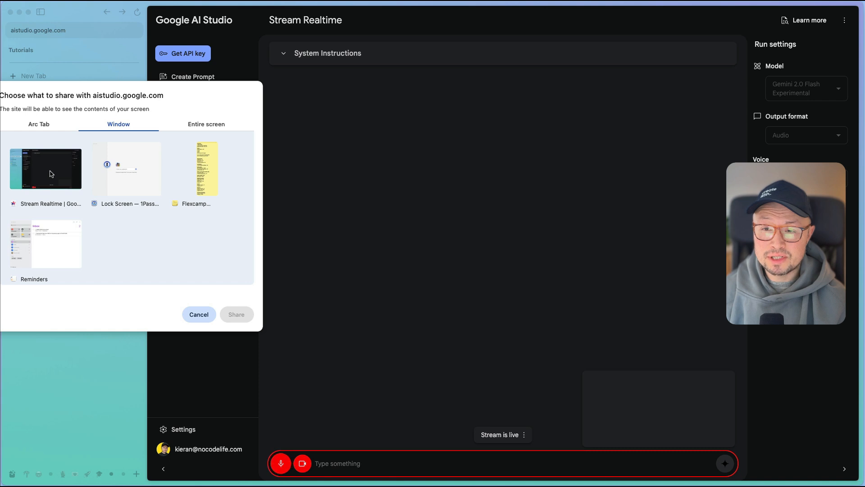
pyautogui.click(51, 174)
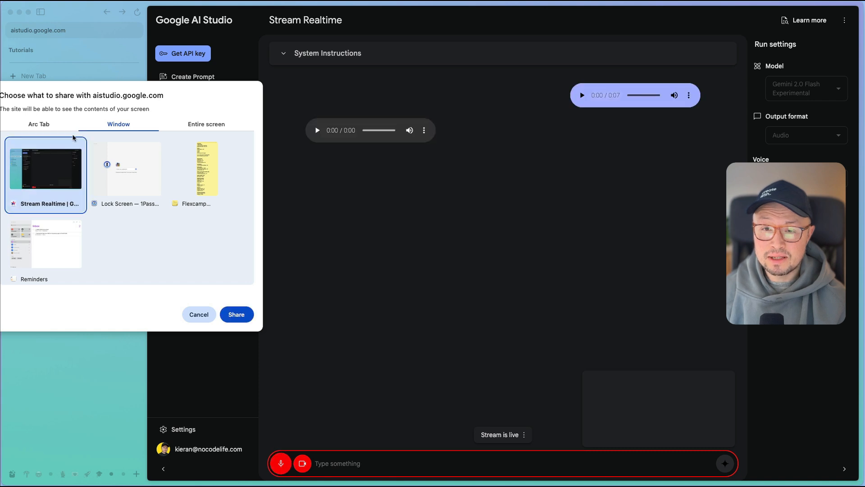
pyautogui.click(239, 317)
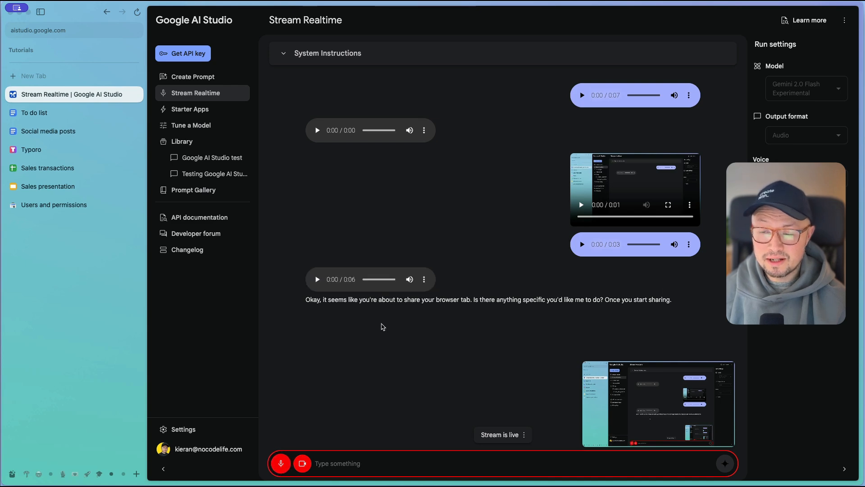
pyautogui.click(63, 112)
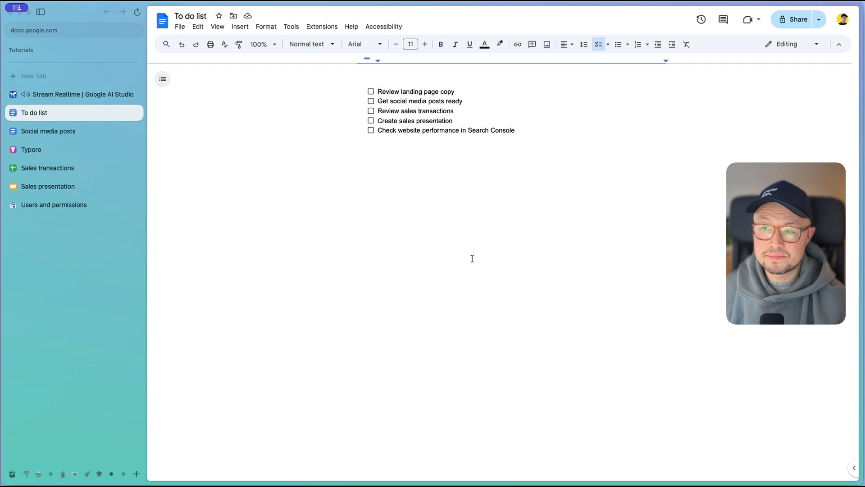
# Step: In the Social media posts document, replace "doing something cool with AI now" in Post 1 with "leveraging AI to create innovative solutions for you."
pyautogui.click(45, 135)
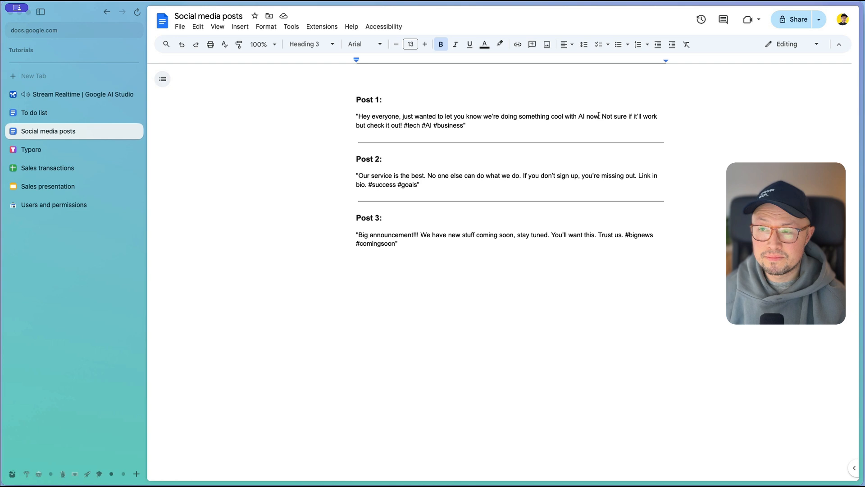
pyautogui.moveTo(599, 116); pyautogui.dragTo(500, 117)
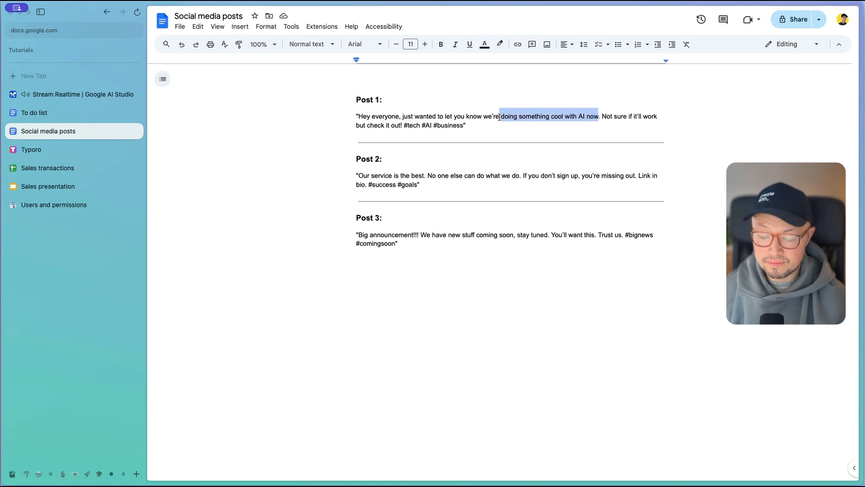
pyautogui.write('leveraging AI to ')
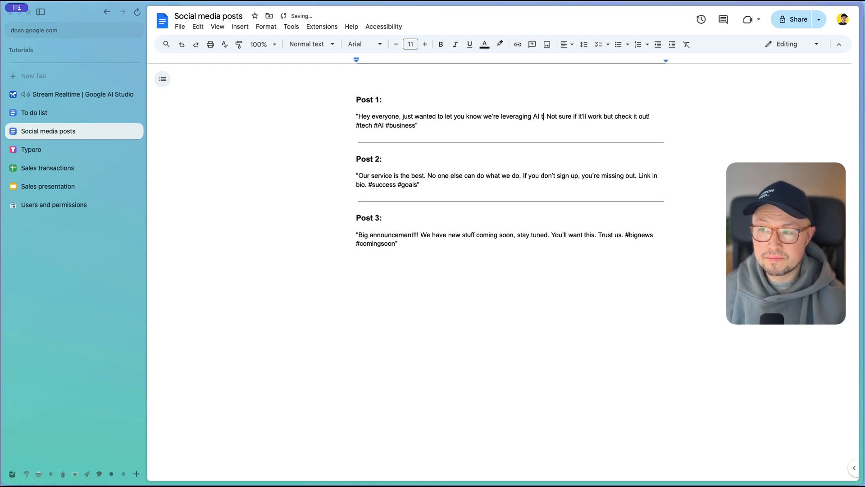
pyautogui.write('create innova')
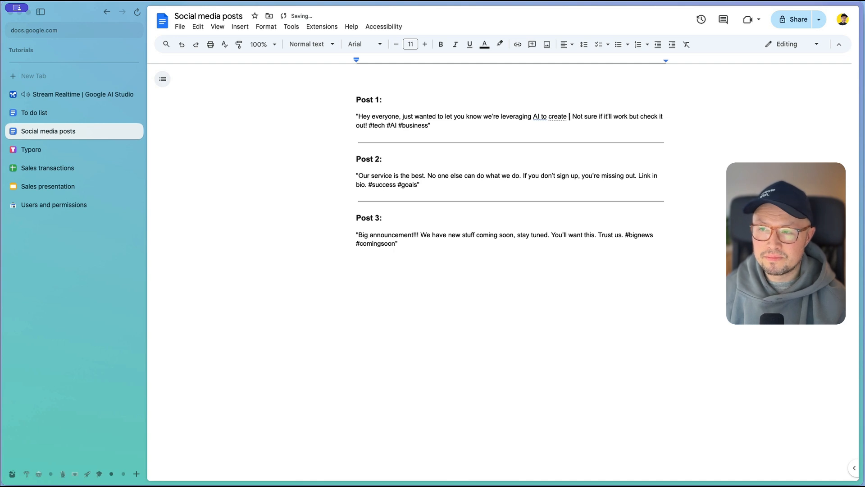
pyautogui.write('tive sol')
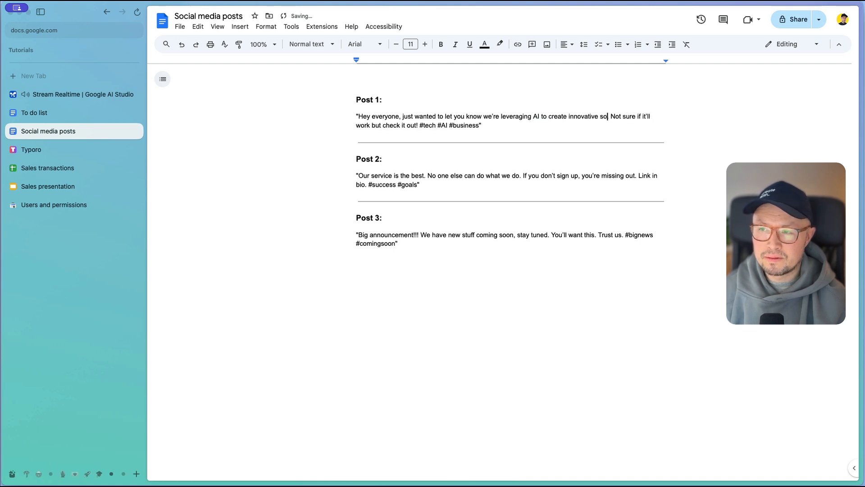
pyautogui.write('utions for you.')
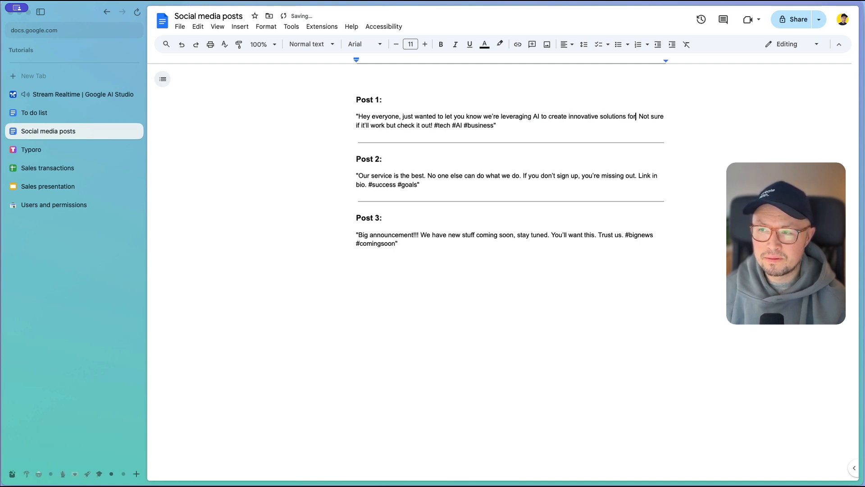
pyautogui.write('.')
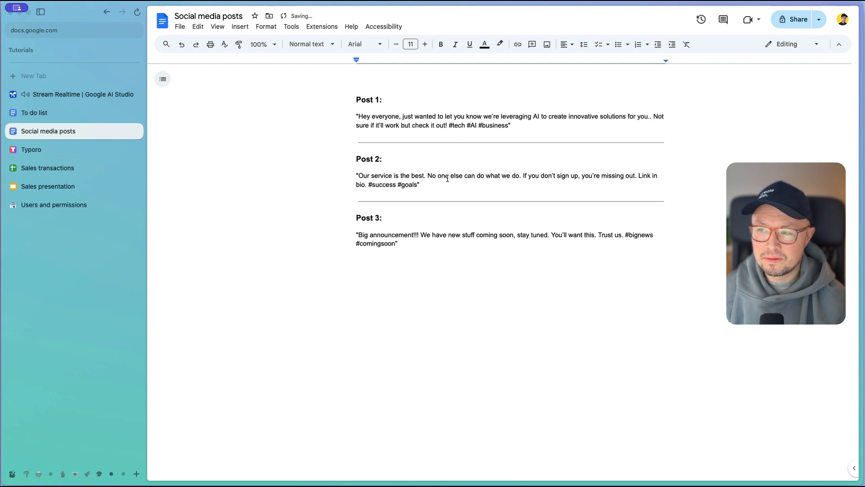
# Step: Append "Limited spots available! Don't miss out!" to the end of Post 2
pyautogui.click(431, 187)
pyautogui.write('Limi')
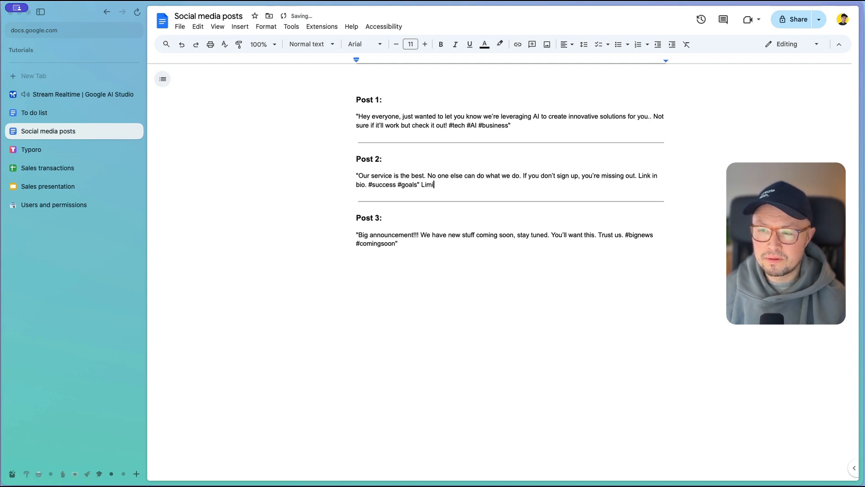
pyautogui.write('ted spots available.')
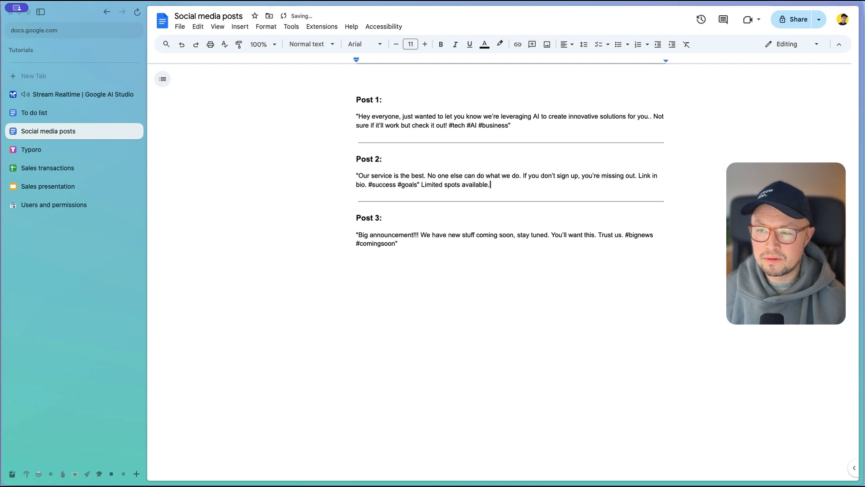
pyautogui.press('BackSpace')
pyautogui.write("! Don't m")
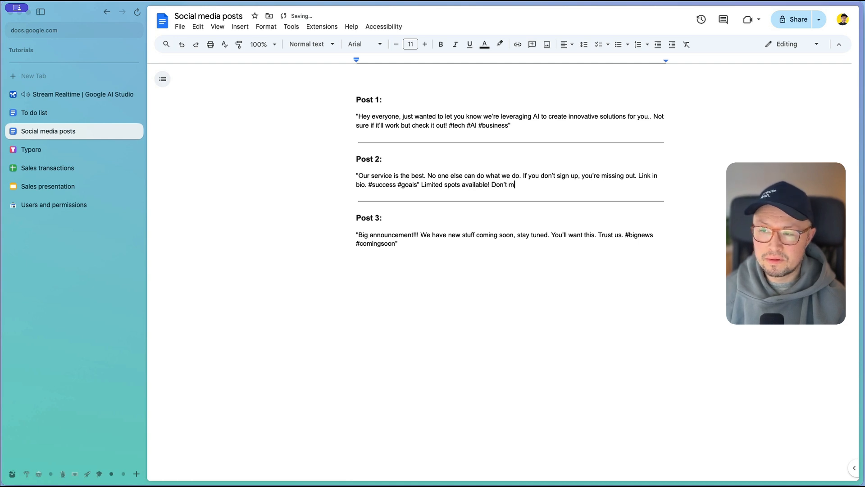
pyautogui.write('iss out!')
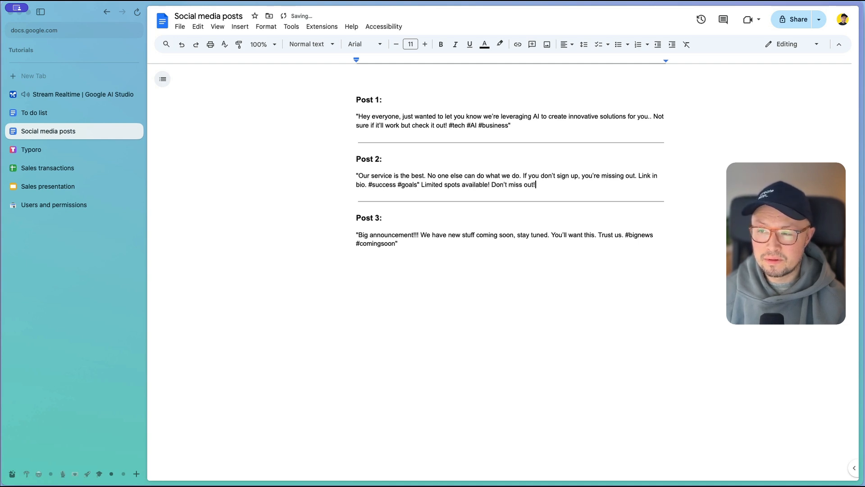
# Step: Append "We're thrilled to announce our product or feature!" to the end of Post 3, followed by a new line
pyautogui.click(417, 246)
pyautogui.write("We're thri")
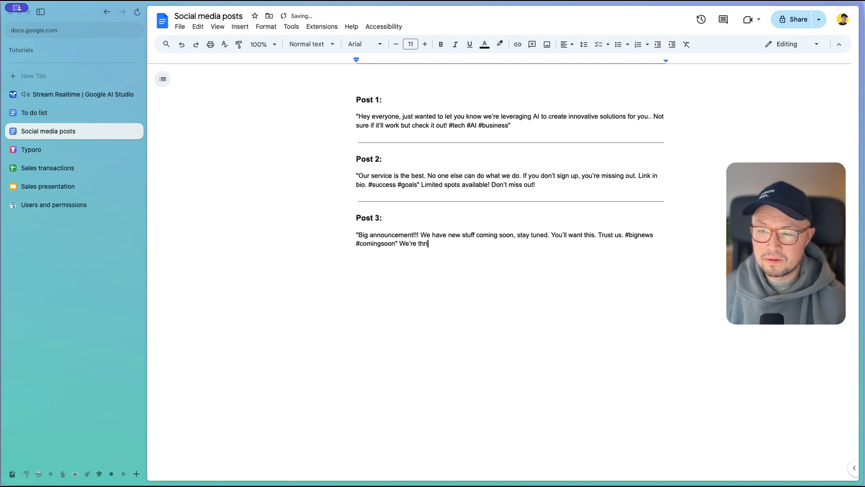
pyautogui.write('lled to announce ')
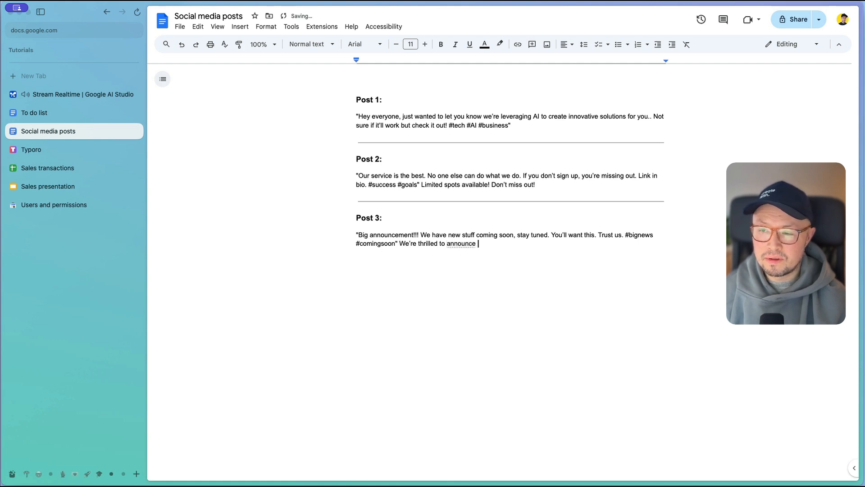
pyautogui.write('our produ')
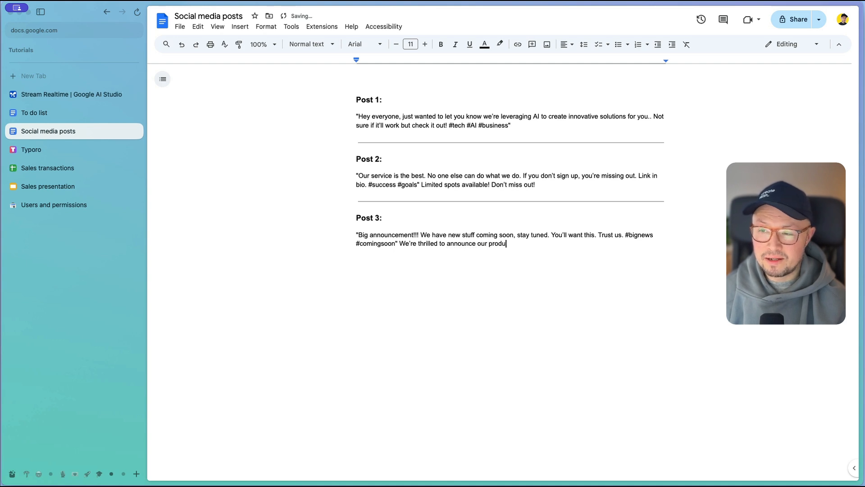
pyautogui.write('ct or feature')
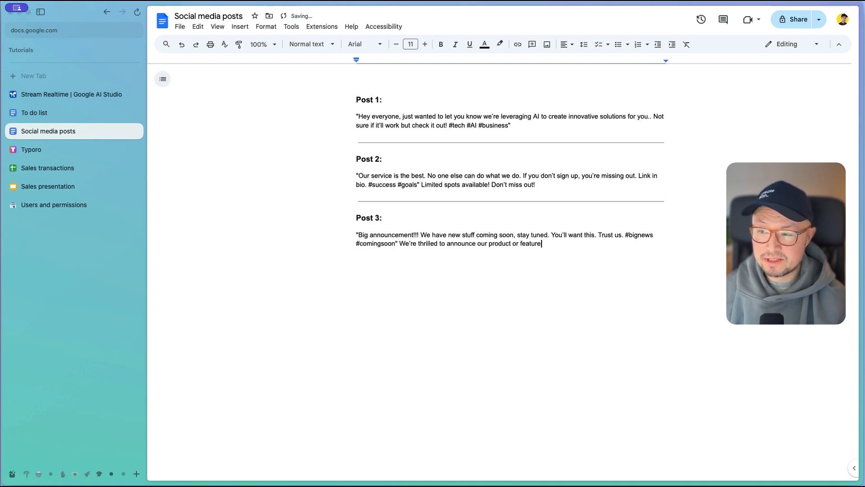
pyautogui.write('!')
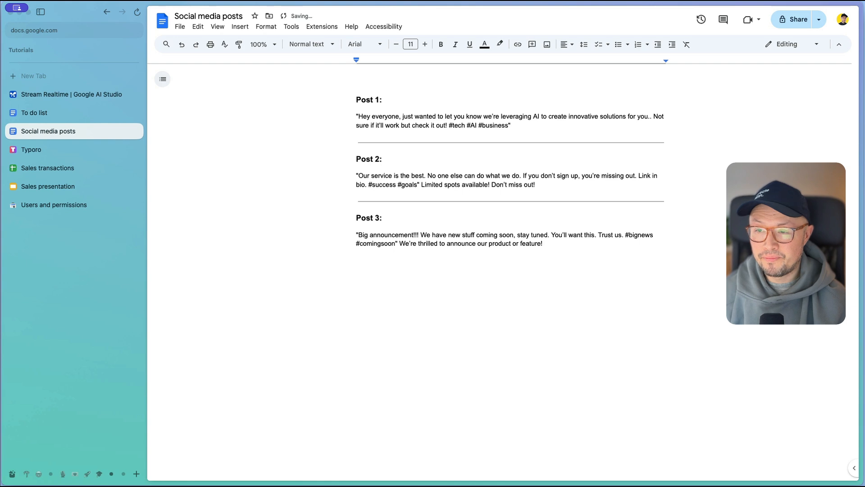
pyautogui.press('Return')
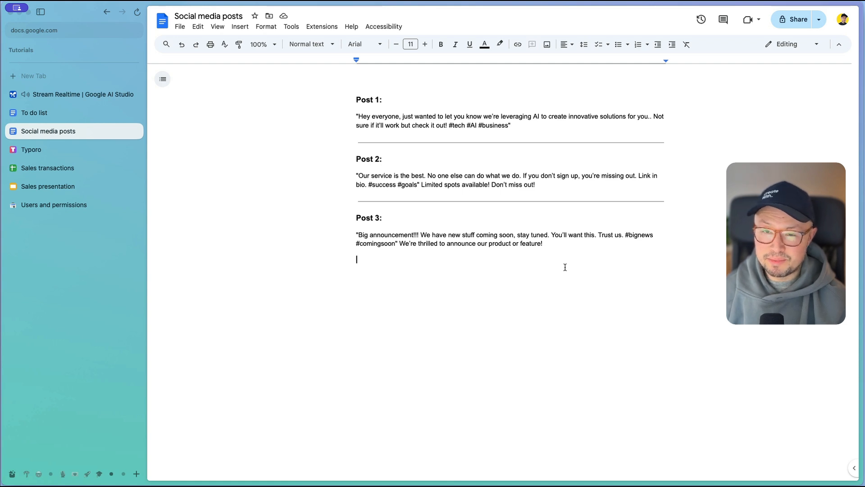
# Step: View the Typoro landing page, and enter the header "Total revenue" in cell H1 of the Sales transactions spreadsheet
pyautogui.click(68, 154)
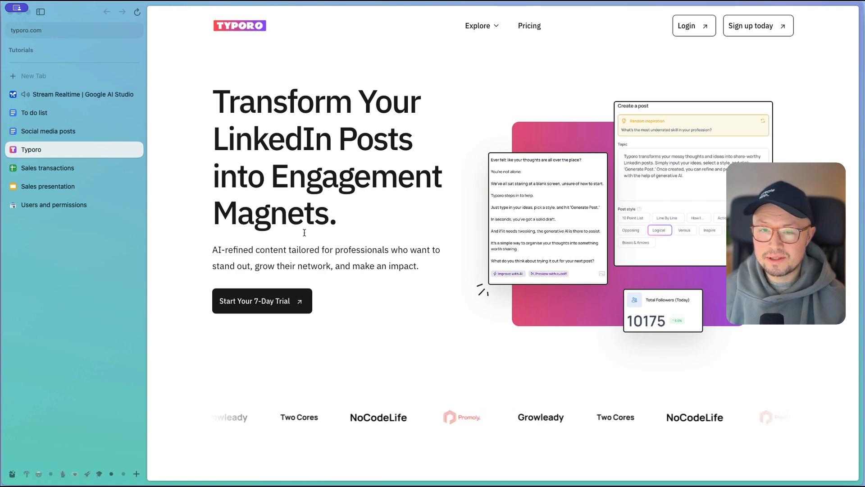
pyautogui.click(56, 169)
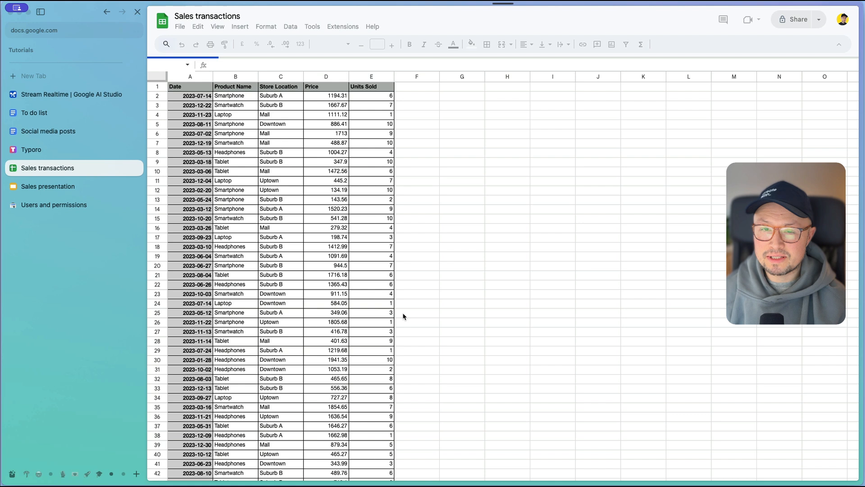
pyautogui.click(574, 218)
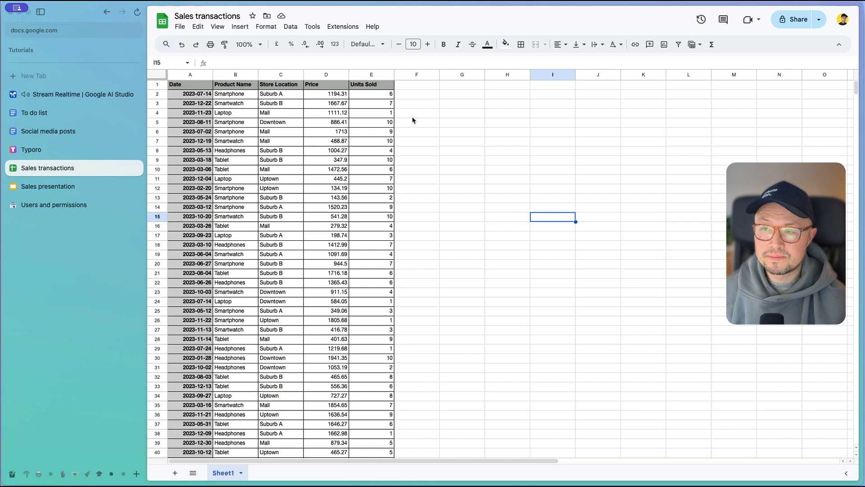
pyautogui.click(503, 86)
pyautogui.write('Tota')
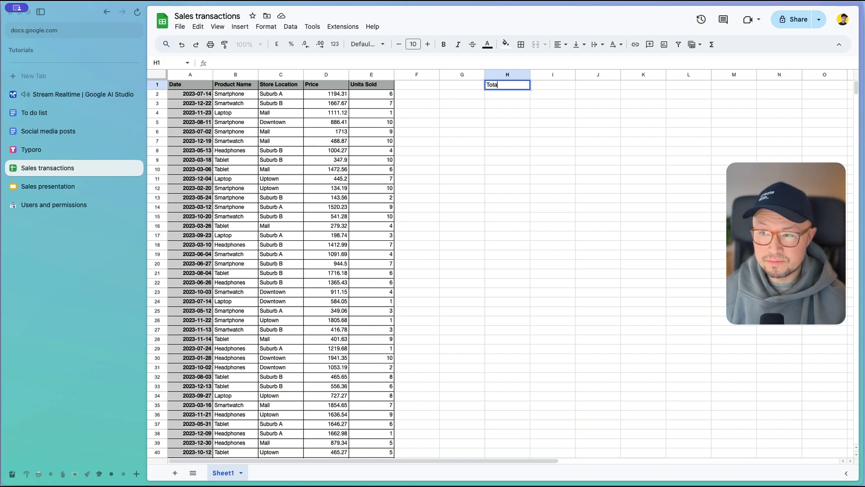
pyautogui.write('l revenue')
pyautogui.press('Return')
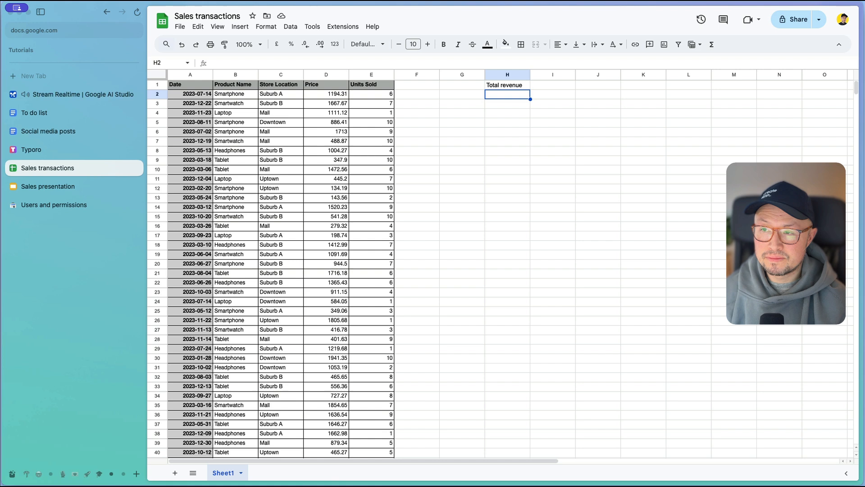
# Step: Enter the formula =D2*E2 in cell H2 to multiply price by units sold
pyautogui.write('=')
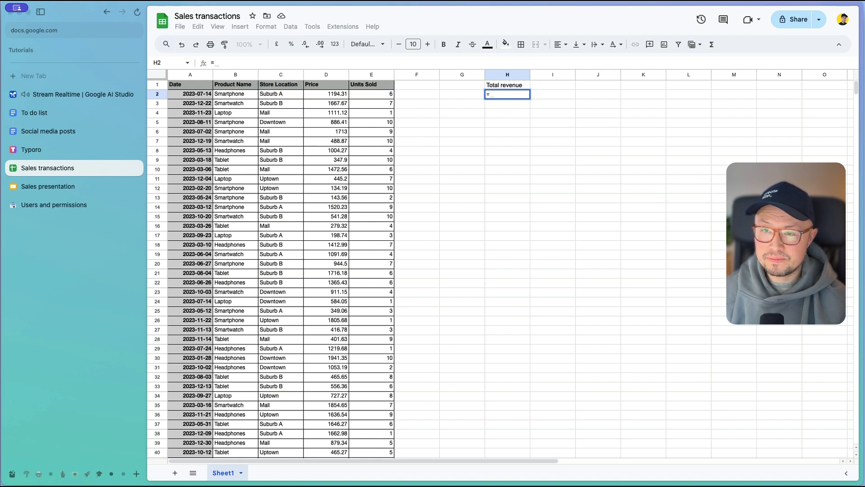
pyautogui.click(327, 94)
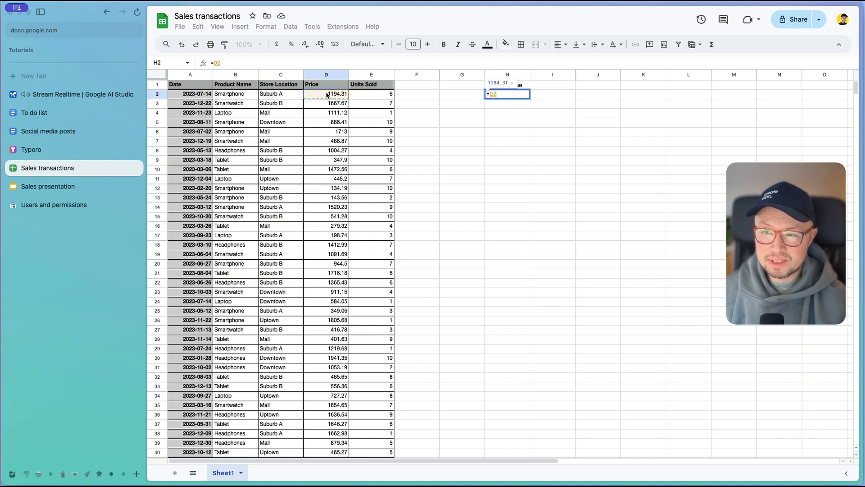
pyautogui.write('*')
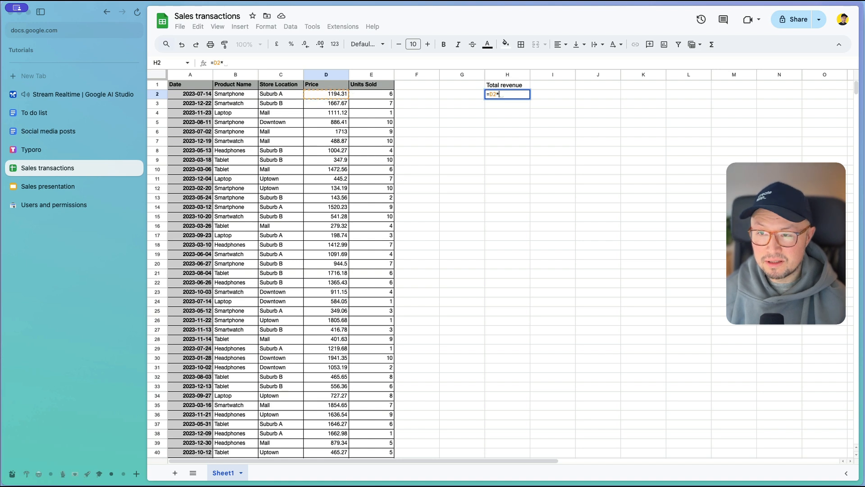
pyautogui.click(389, 95)
pyautogui.press('Return')
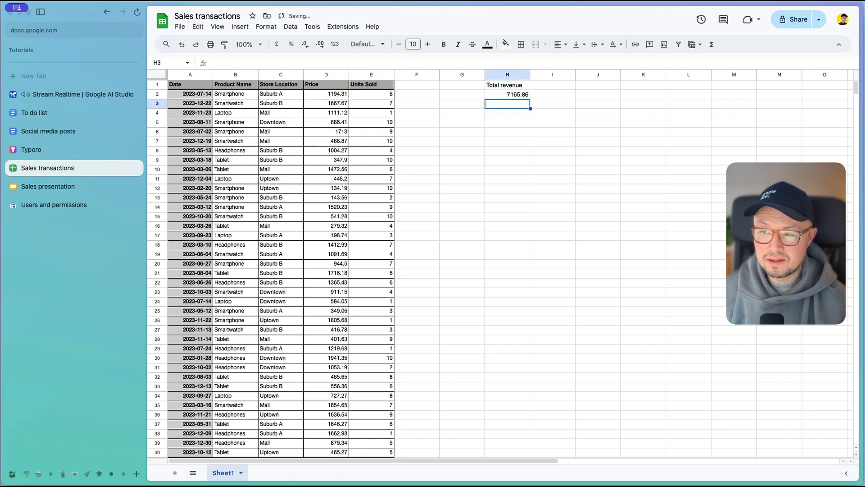
# Step: Fill the H2 revenue formula down the column to H101, the last row of sales data
pyautogui.press('Up')
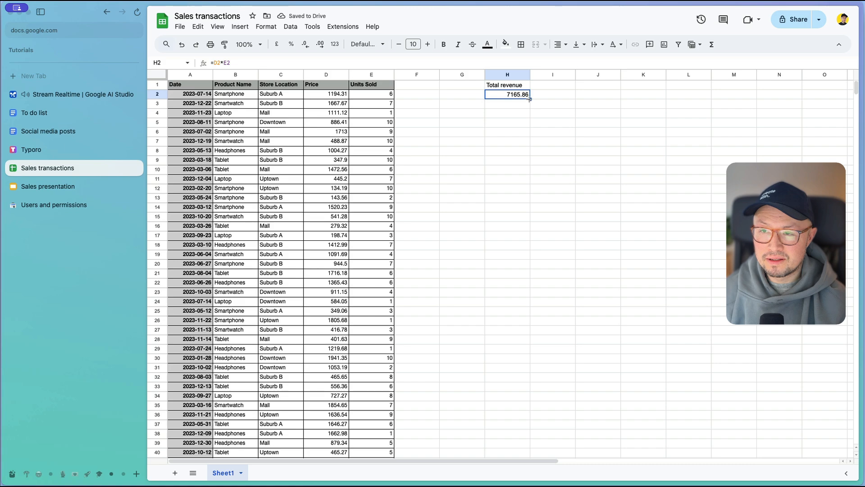
pyautogui.scroll(-20, 521, 151)
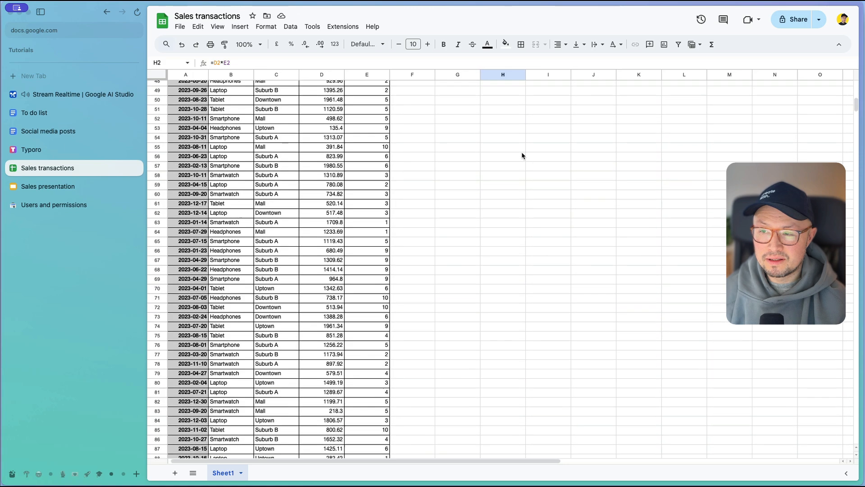
pyautogui.moveTo(521, 155); pyautogui.dragTo(522, 159)
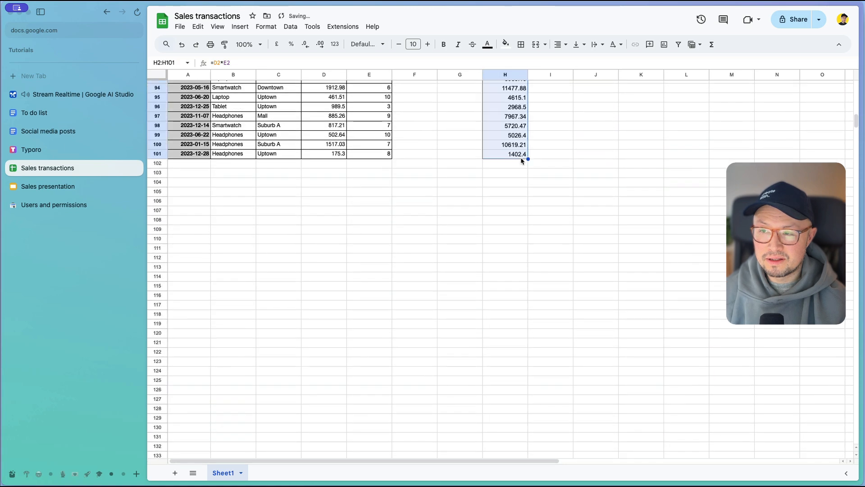
# Step: Delete the empty columns F and G between Units Sold and Total revenue
pyautogui.scroll(20, 532, 235)
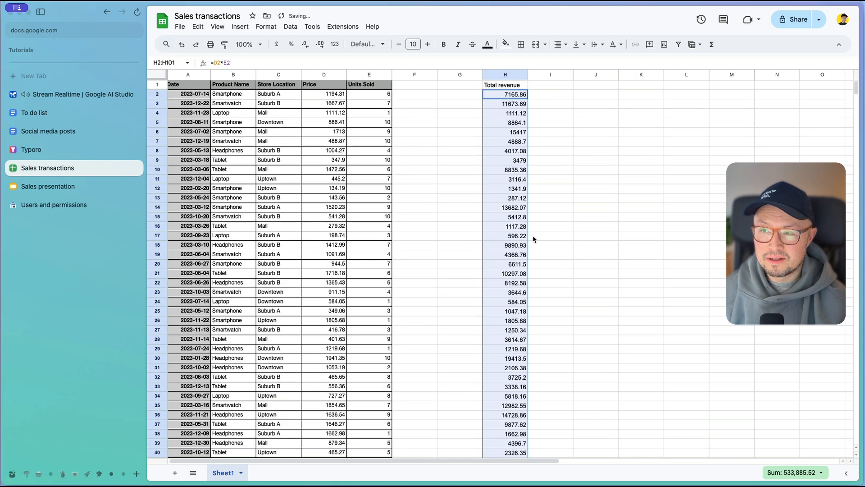
pyautogui.click(574, 127)
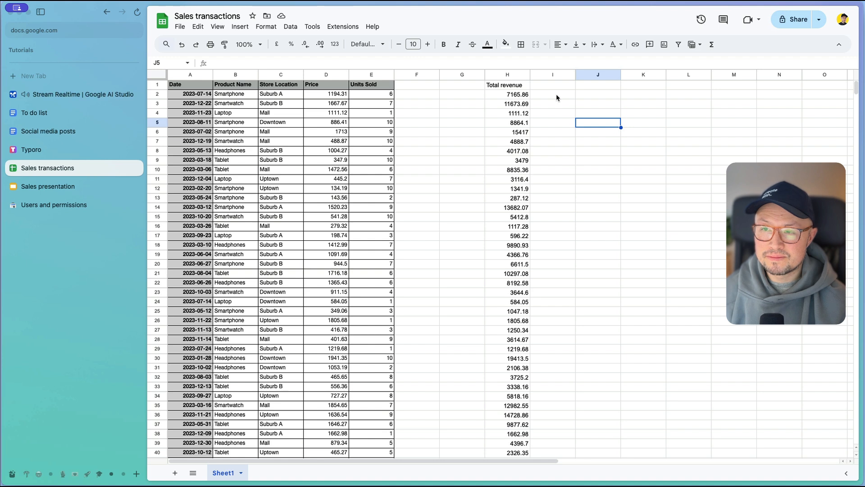
pyautogui.moveTo(421, 74); pyautogui.dragTo(443, 72)
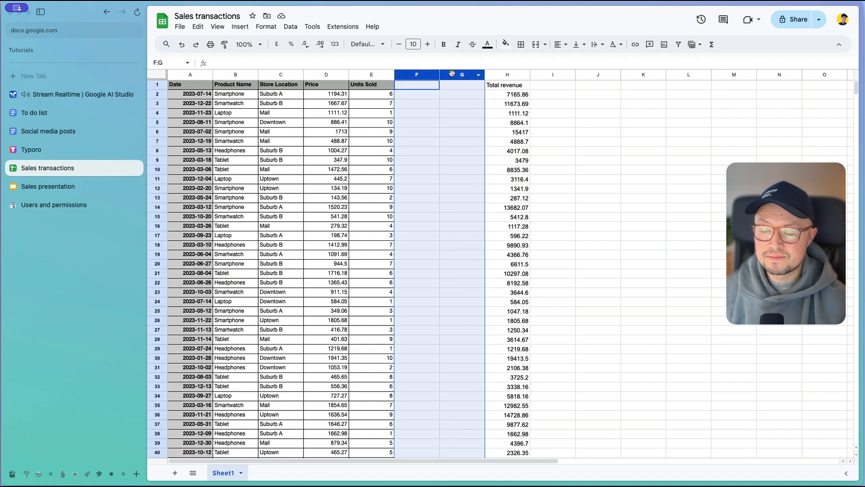
pyautogui.rightClick(452, 72)
pyautogui.click(492, 177)
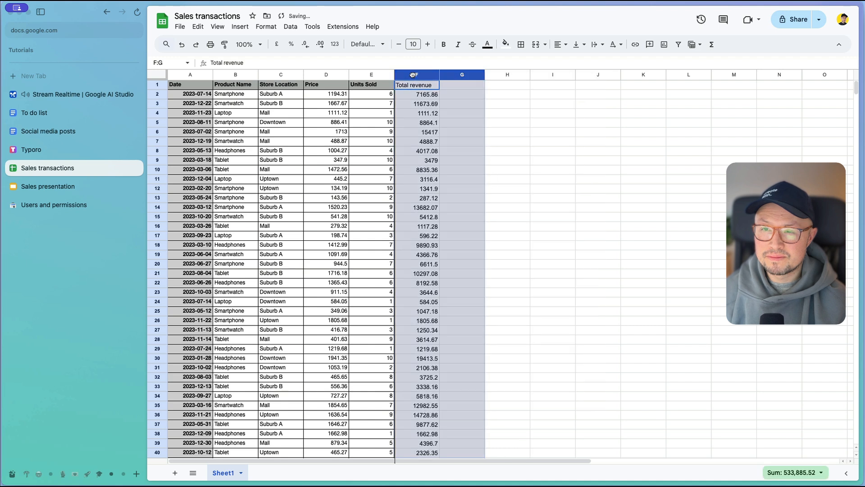
# Step: Create a pivot table on a new sheet from columns A to F of Sheet1
pyautogui.click(185, 74)
pyautogui.moveTo(185, 74); pyautogui.dragTo(411, 74)
pyautogui.click(290, 27)
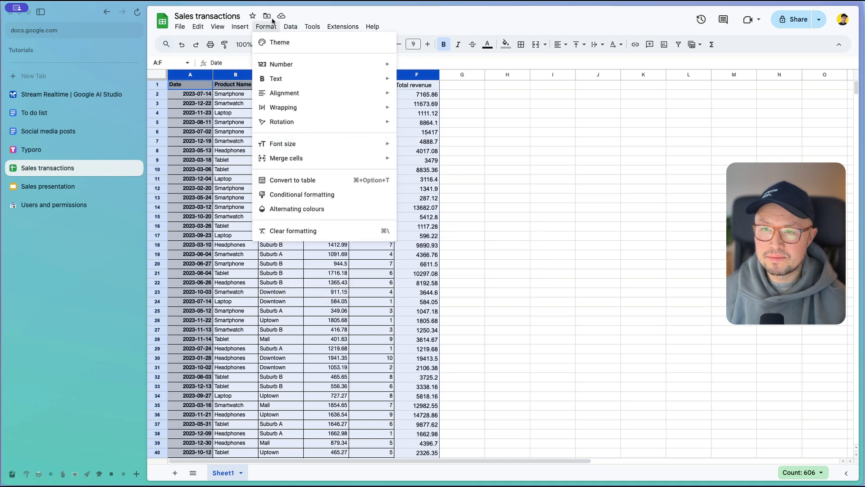
pyautogui.moveTo(235, 31)
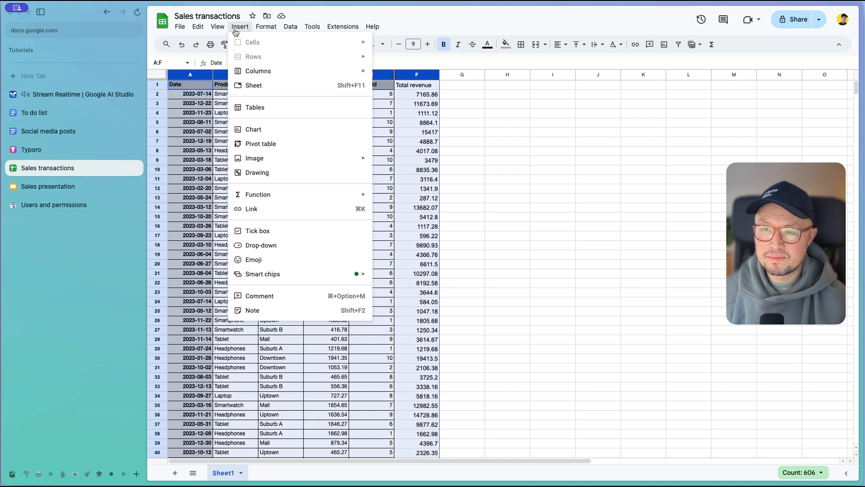
pyautogui.click(253, 144)
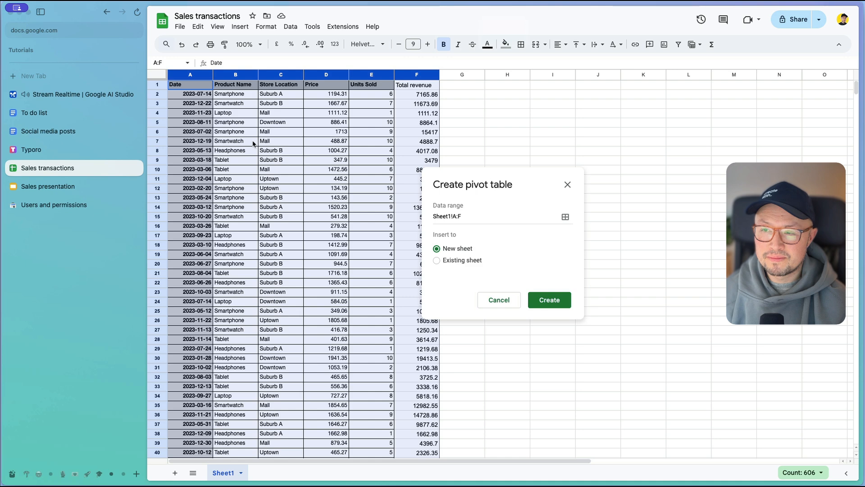
pyautogui.click(551, 304)
pyautogui.click(300, 135)
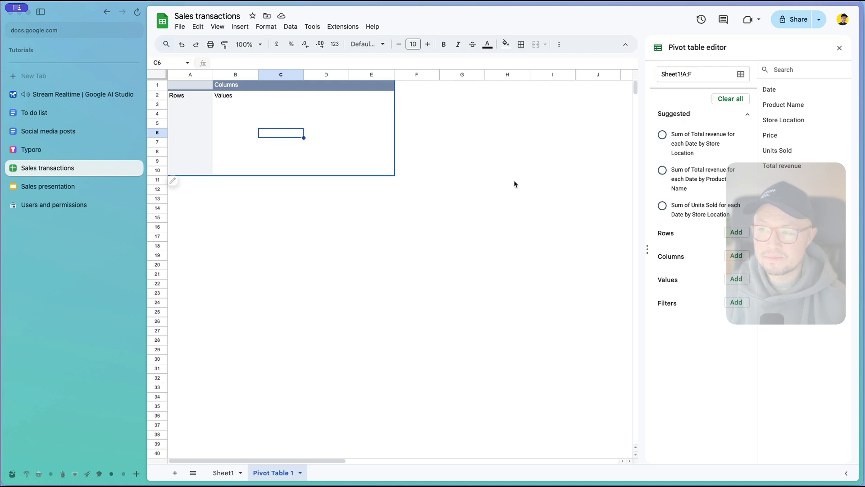
# Step: Add Store Location as the pivot table's rows and Total revenue as its values
pyautogui.click(735, 234)
pyautogui.click(724, 295)
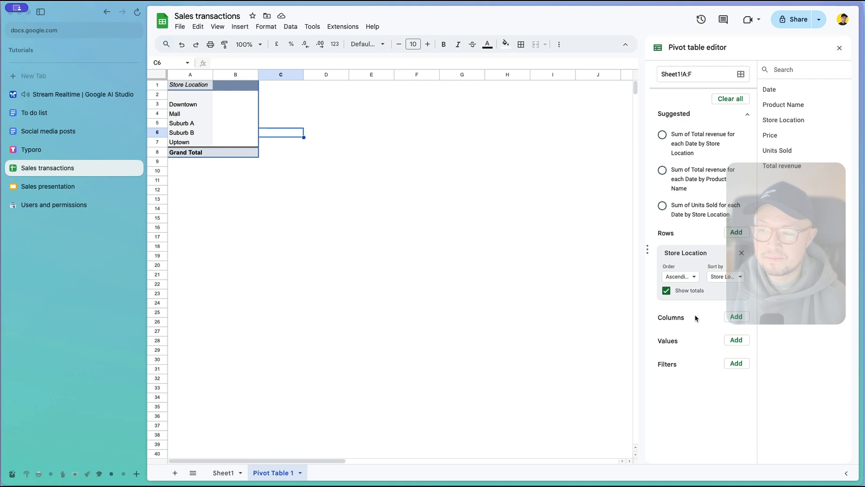
pyautogui.click(737, 341)
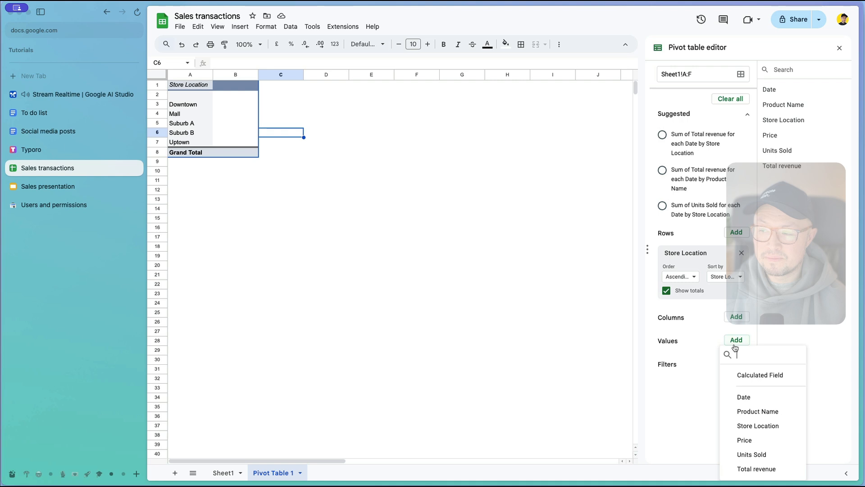
pyautogui.click(757, 468)
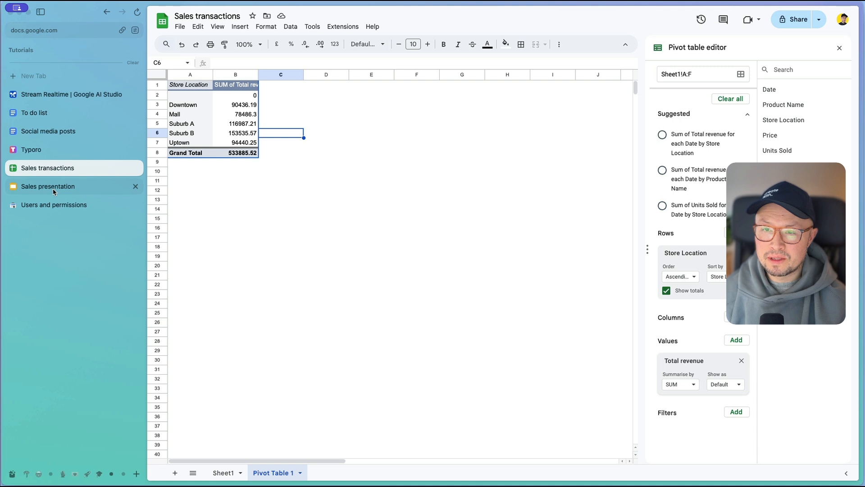
# Step: Compare the blank slide in Sales presentation with the pivot table in Sales transactions
pyautogui.click(89, 196)
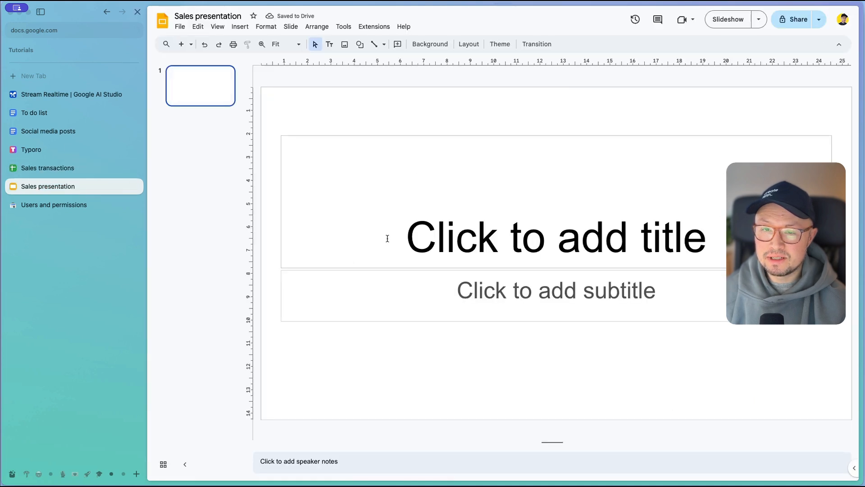
pyautogui.click(76, 173)
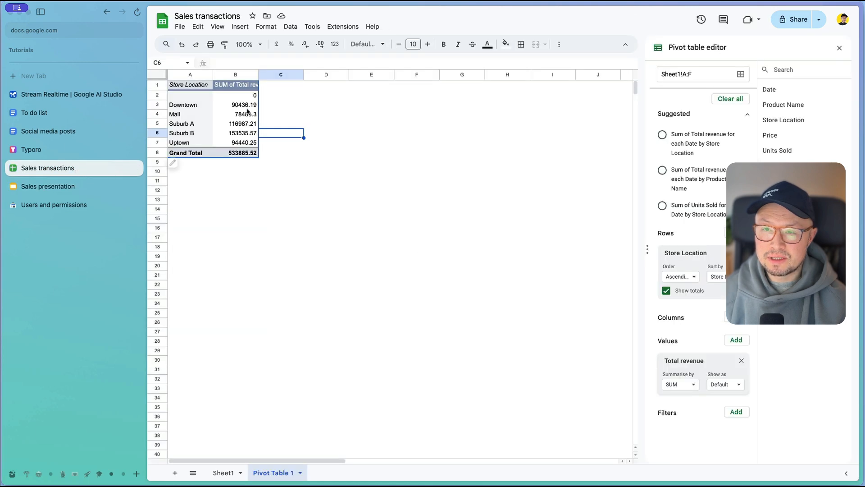
pyautogui.click(64, 187)
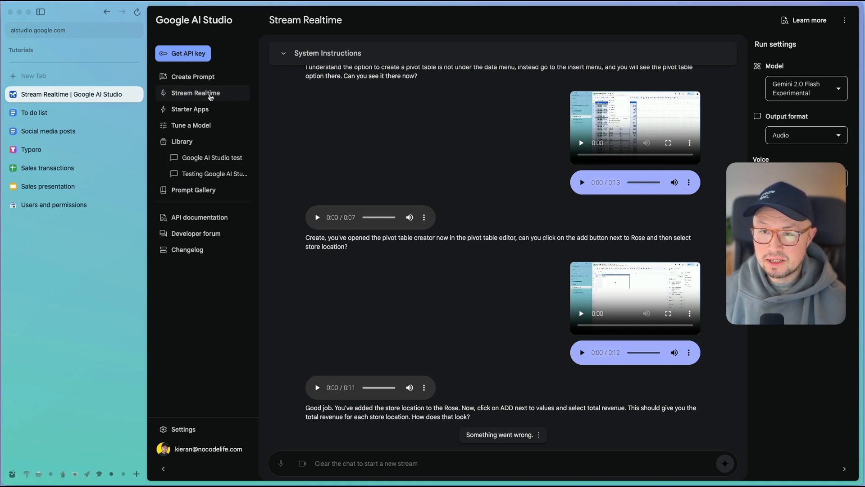
# Step: Start a fresh Stream Realtime session in Google AI Studio and share the Stream Realtime browser window with Gemini
pyautogui.click(201, 78)
pyautogui.click(202, 93)
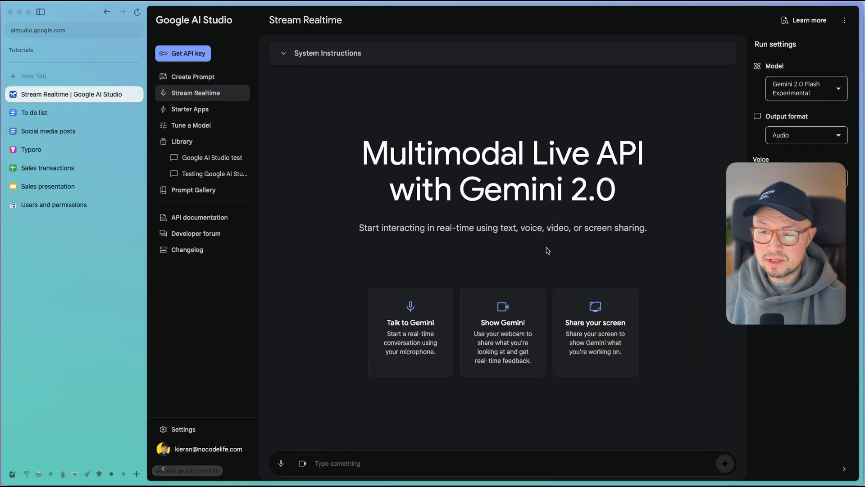
pyautogui.click(302, 463)
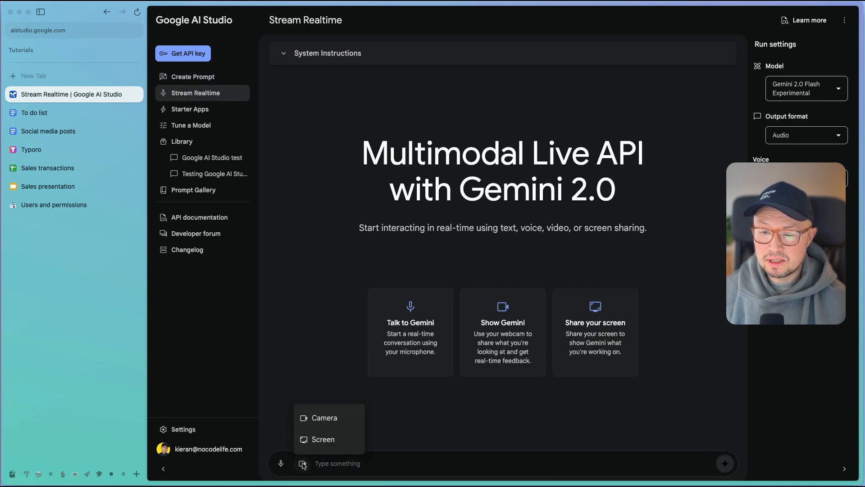
pyautogui.click(335, 441)
pyautogui.click(58, 169)
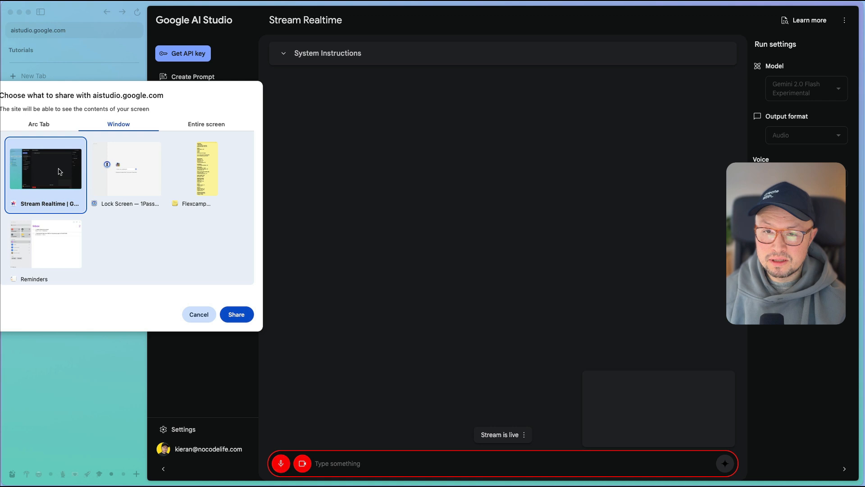
pyautogui.click(237, 315)
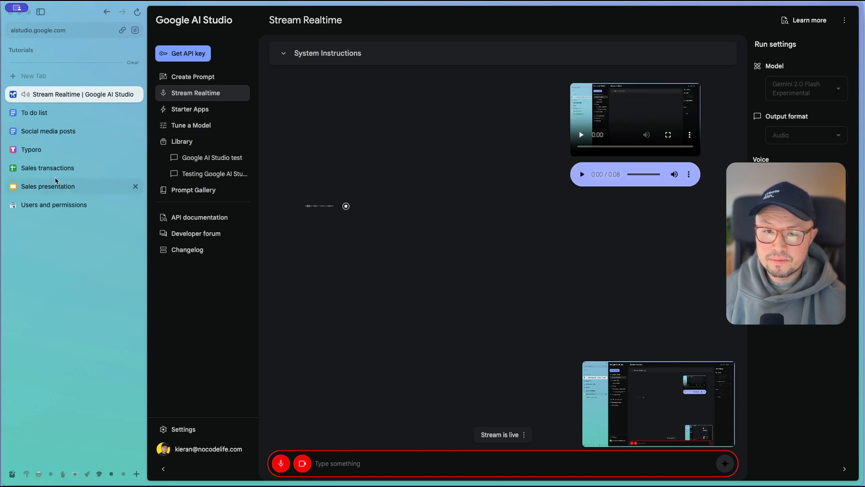
# Step: Show Gemini the revenue-by-store pivot table in Sales transactions and the empty slide in Sales presentation
pyautogui.click(49, 169)
pyautogui.click(345, 294)
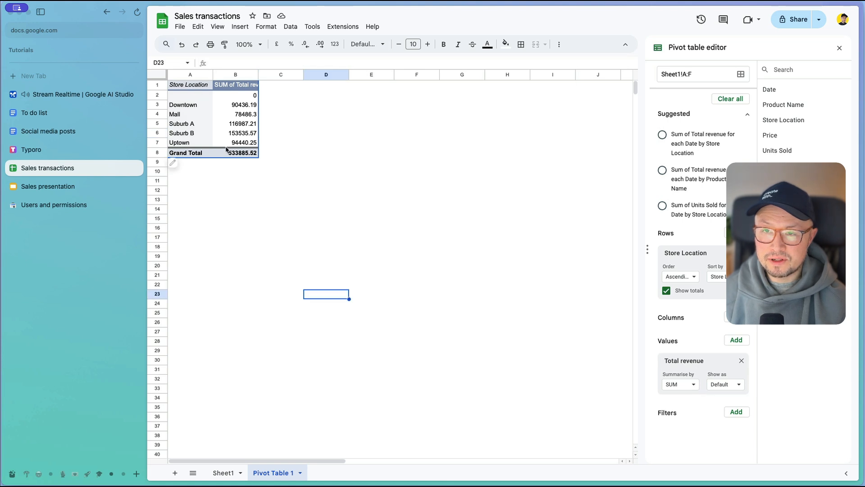
pyautogui.click(82, 188)
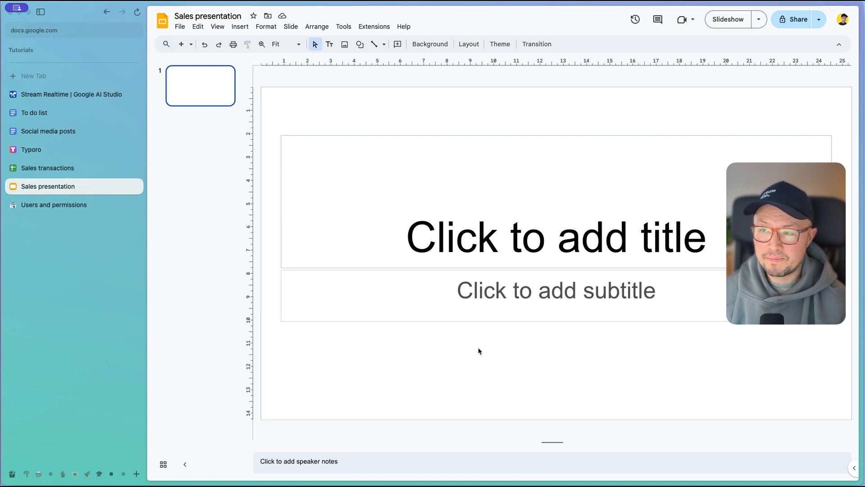
pyautogui.click(37, 170)
pyautogui.click(44, 189)
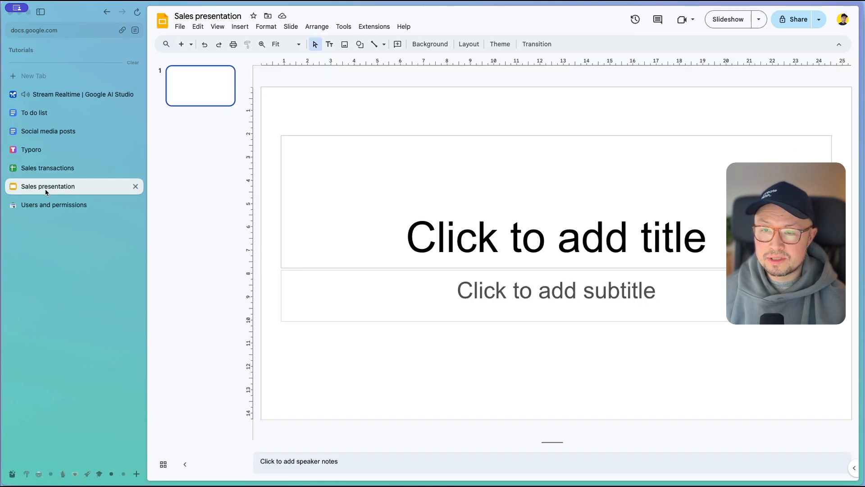
pyautogui.click(55, 173)
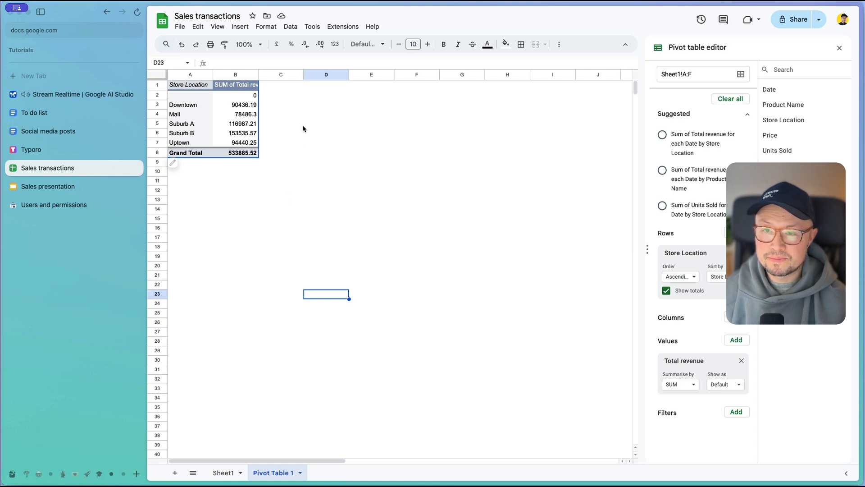
# Step: Insert a chart from pivot table range A3:B7 and set its type to column chart
pyautogui.moveTo(179, 106); pyautogui.dragTo(238, 143)
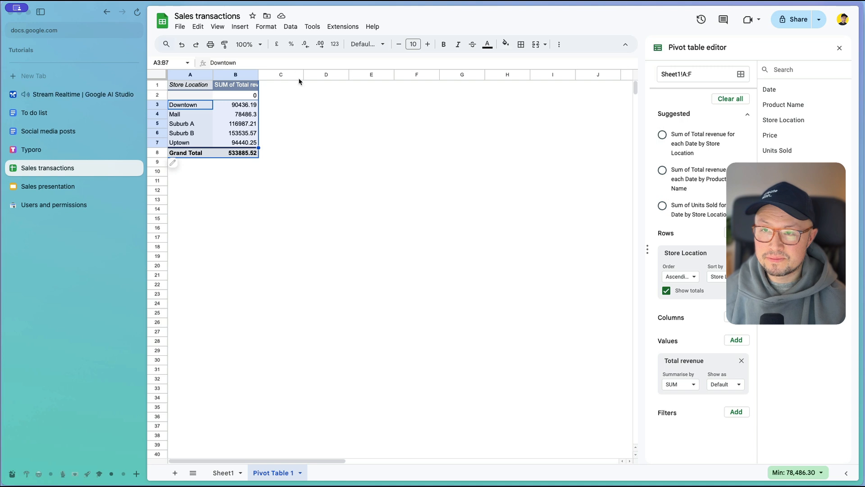
pyautogui.click(239, 27)
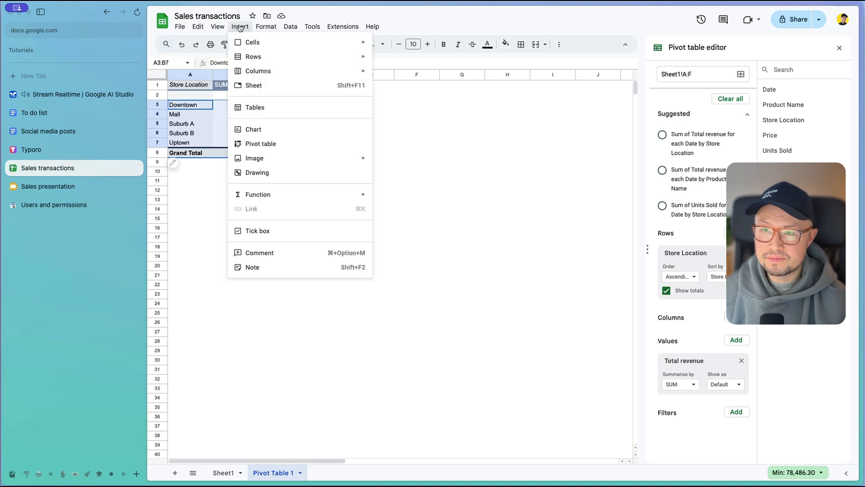
pyautogui.click(261, 135)
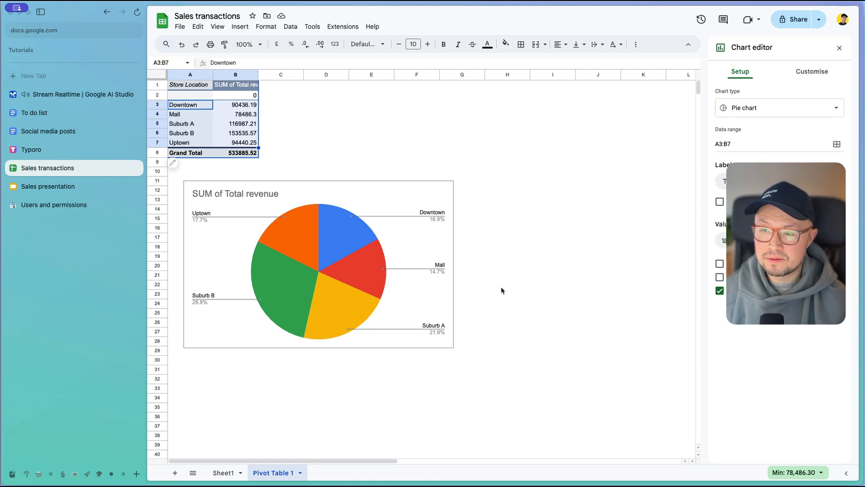
pyautogui.click(819, 116)
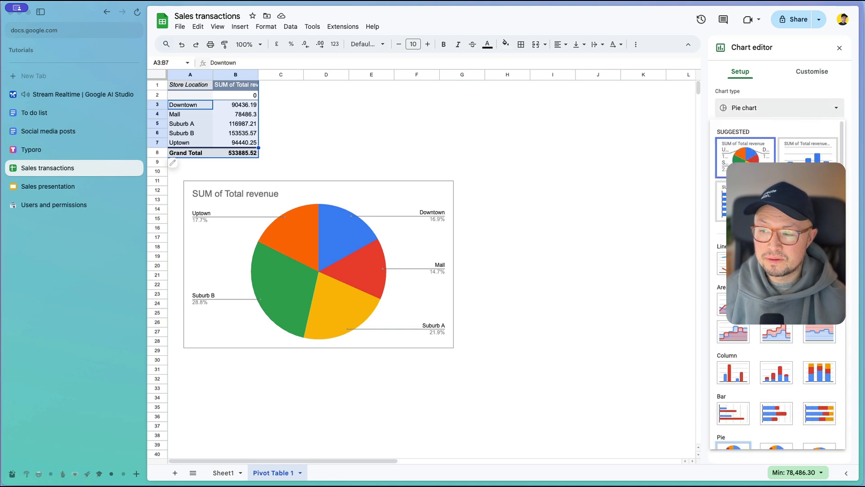
pyautogui.click(735, 374)
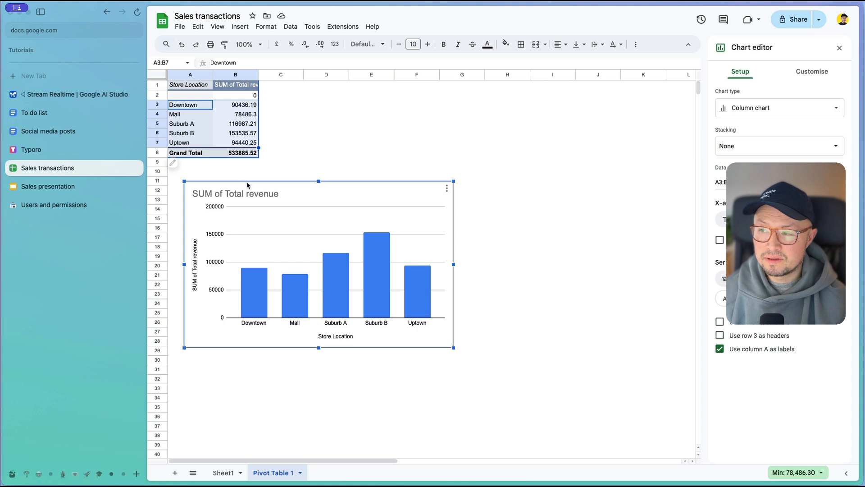
# Step: Copy the column chart and paste it onto the first slide of Sales presentation, linked to the spreadsheet
pyautogui.rightClick(270, 187)
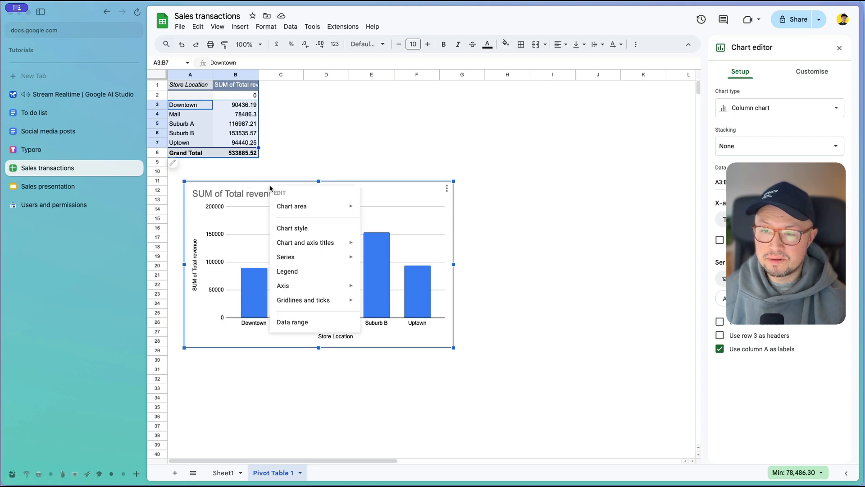
pyautogui.click(505, 171)
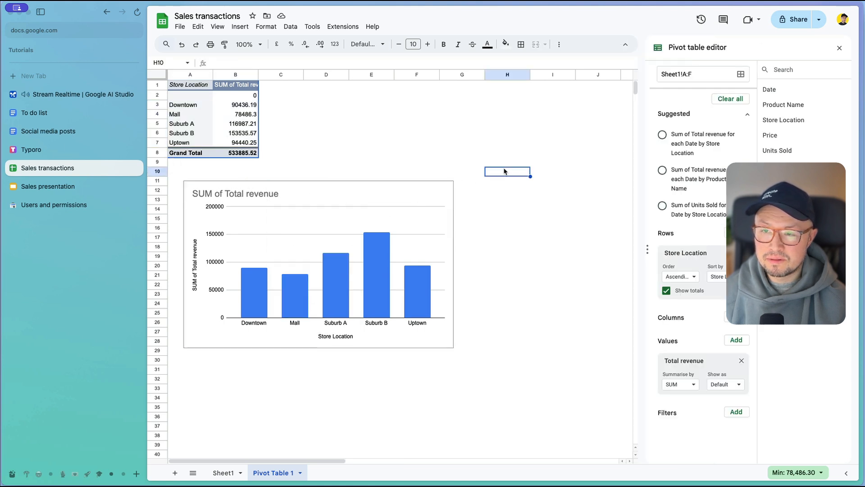
pyautogui.click(424, 193)
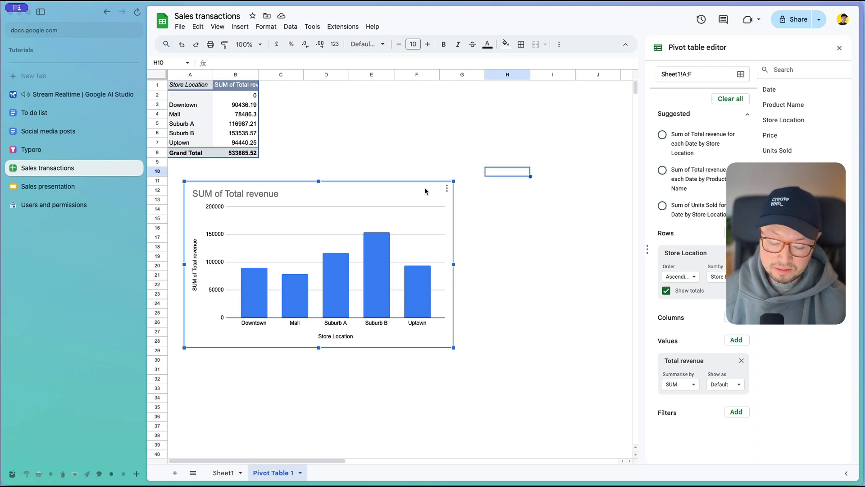
pyautogui.press('Escape')
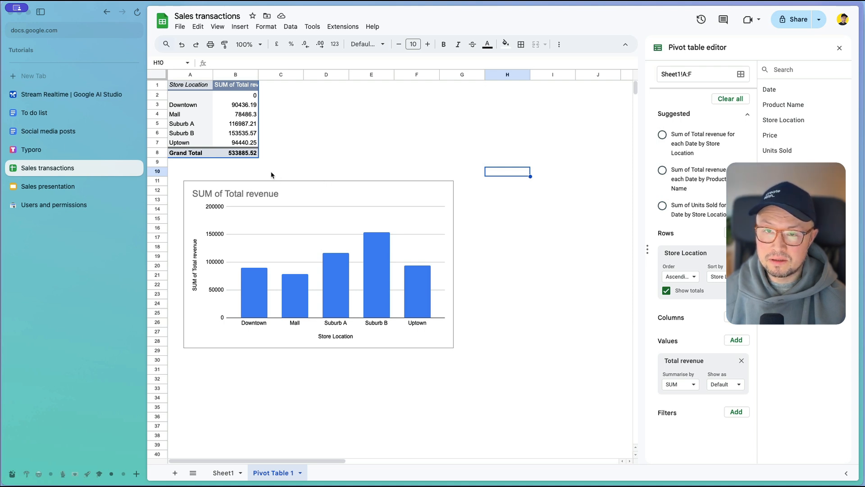
pyautogui.click(81, 186)
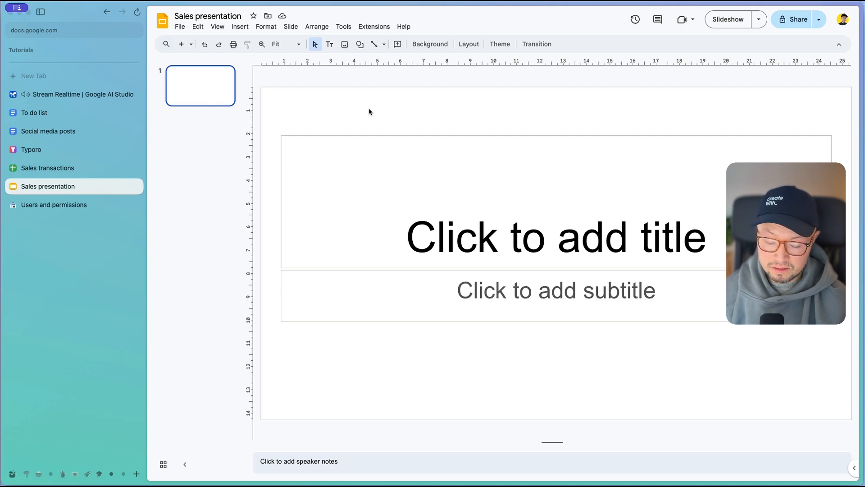
pyautogui.press('super+v')
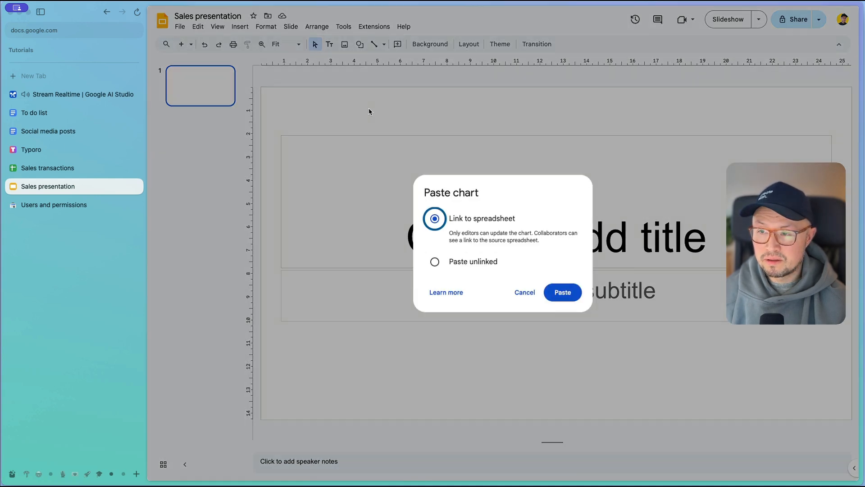
pyautogui.click(563, 293)
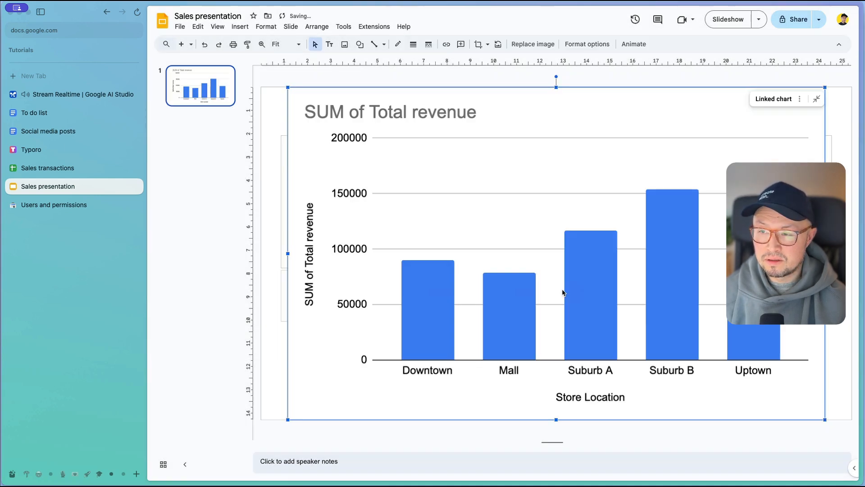
pyautogui.click(275, 351)
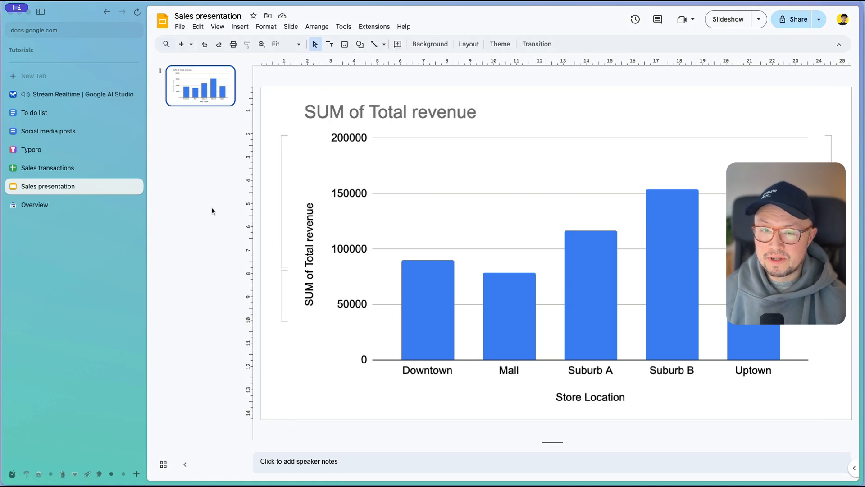
# Step: Show Gemini the Search Console overview for howdoiuseai.com, covering its performance and indexing charts
pyautogui.click(64, 205)
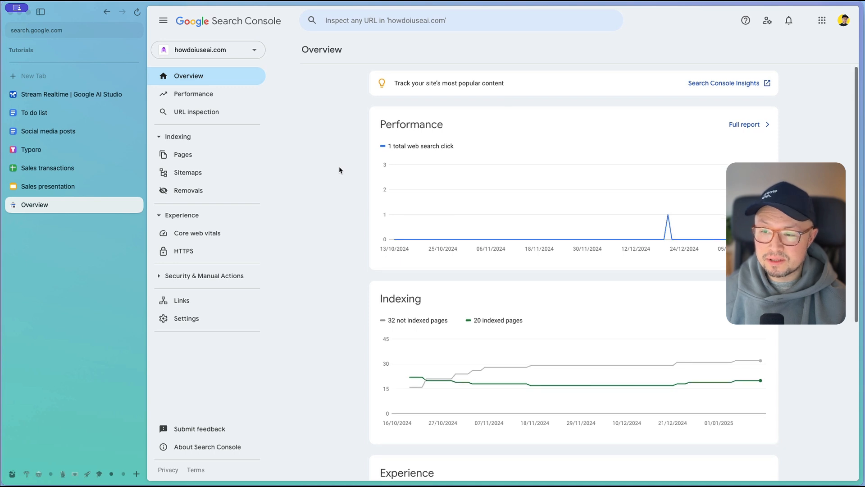
pyautogui.scroll(-1, 340, 170)
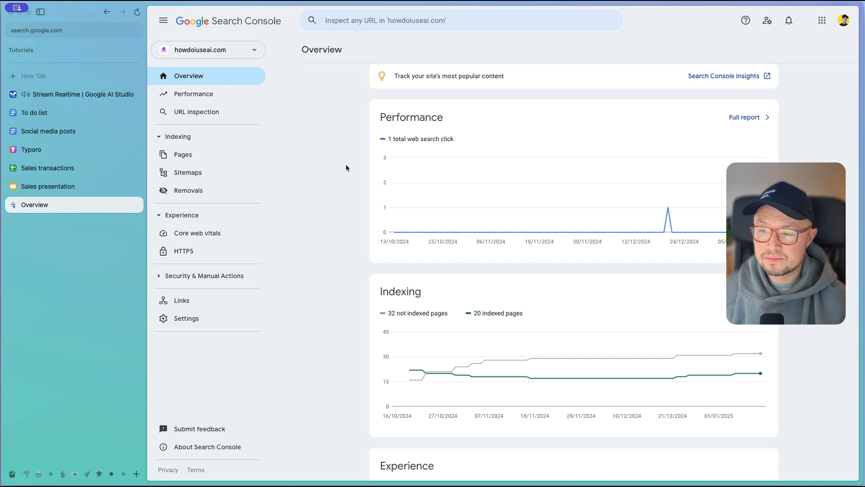
pyautogui.scroll(1, 346, 169)
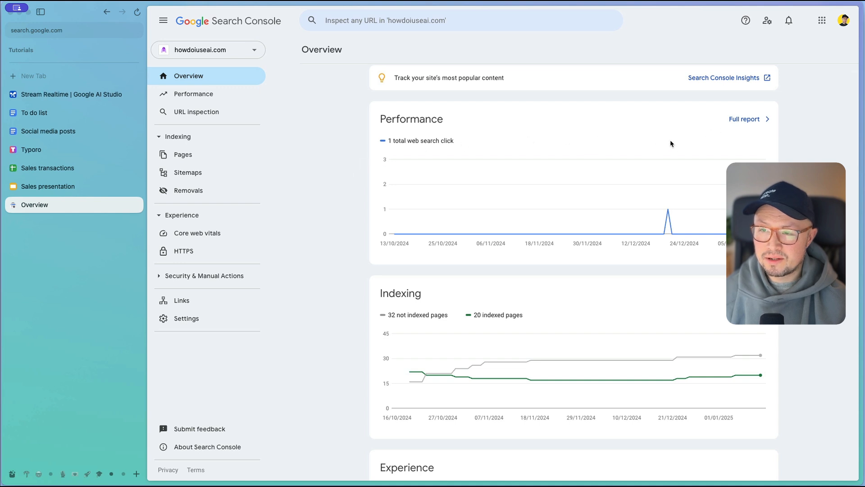
pyautogui.scroll(-1, 670, 143)
pyautogui.scroll(1, 670, 143)
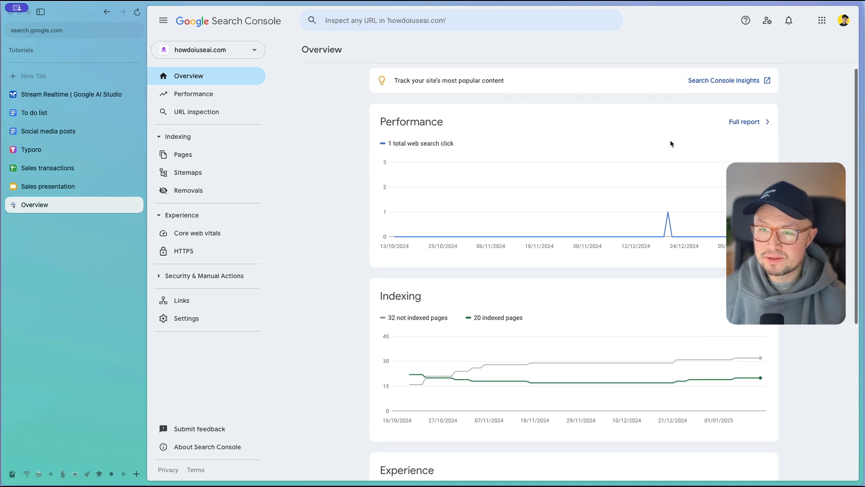
# Step: Open the full performance report for howdoiuseai.com and show Gemini its click, impression and CTR metrics and top queries
pyautogui.click(742, 128)
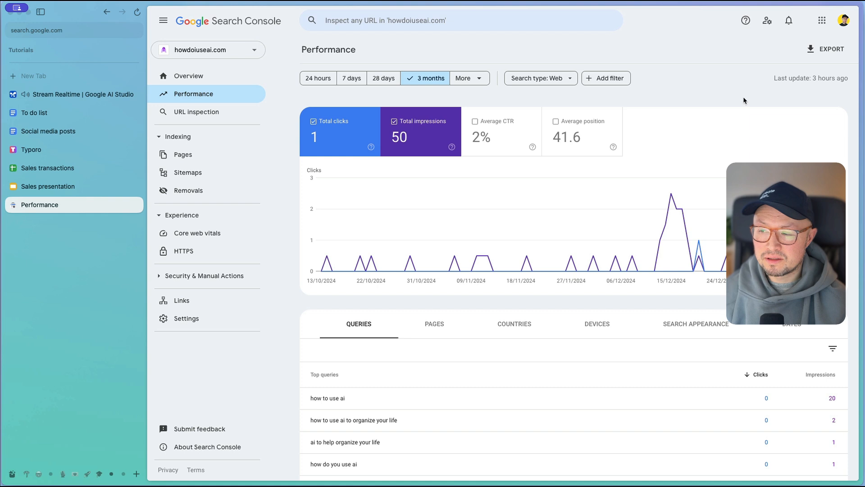
pyautogui.scroll(-1, 743, 100)
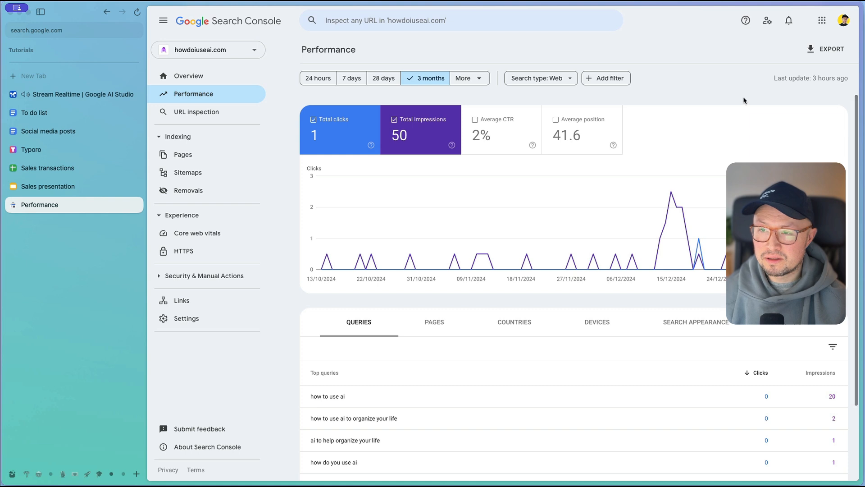
pyautogui.scroll(-1, 744, 100)
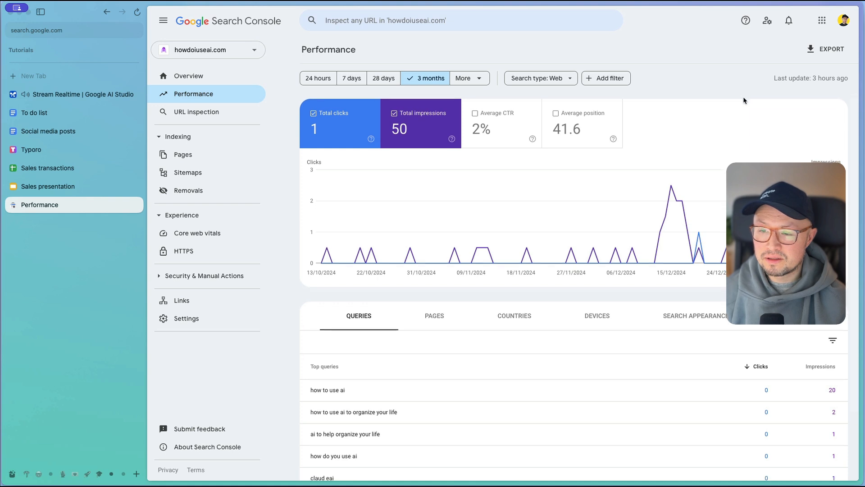
pyautogui.scroll(1, 743, 100)
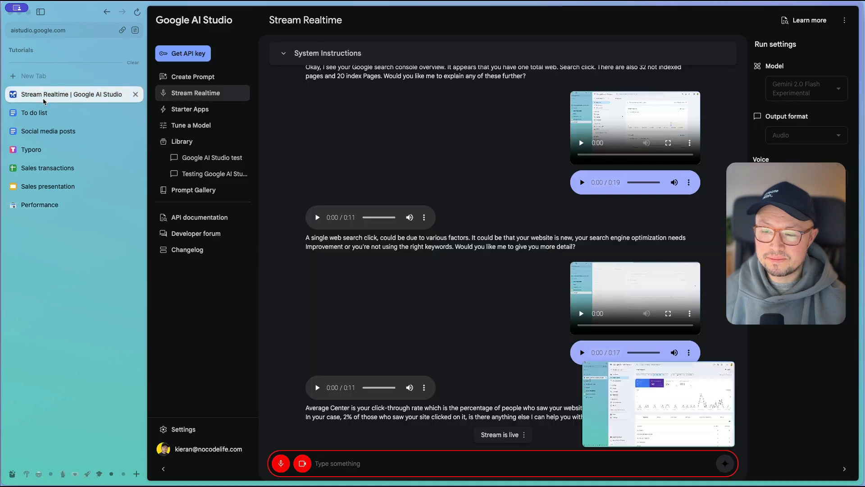
# Step: Return to the Stream Realtime session in Google AI Studio and stop sharing the screen with Gemini
pyautogui.click(45, 96)
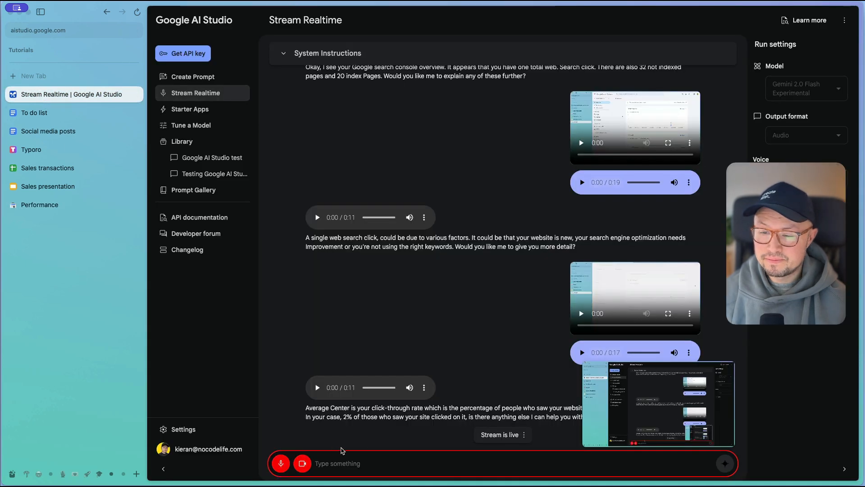
pyautogui.click(303, 463)
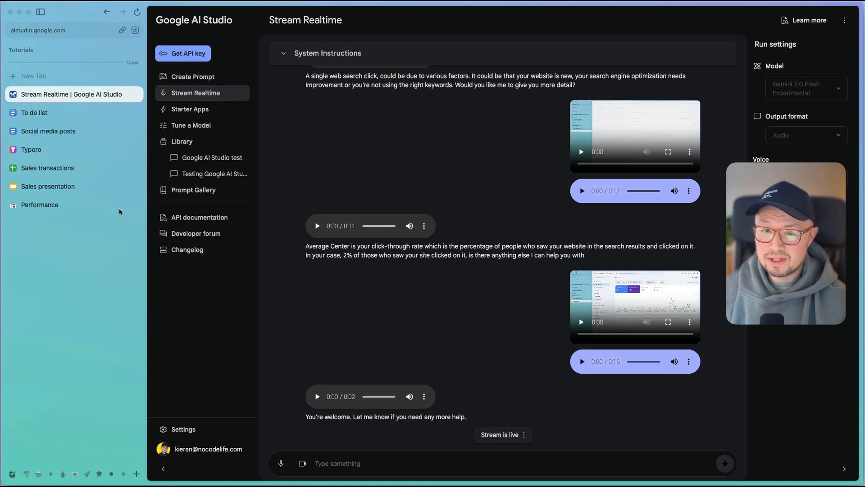
# Step: Review the raw sales data on Sheet1 of Sales transactions and clear the column selection
pyautogui.click(80, 167)
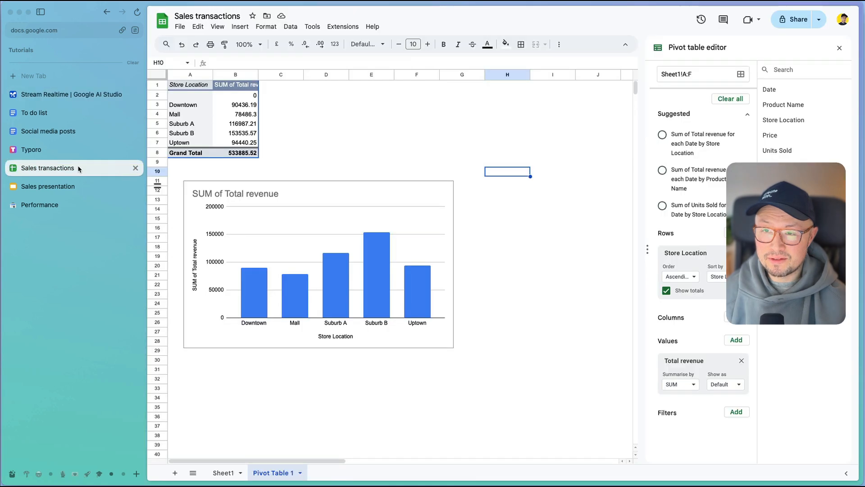
pyautogui.click(224, 472)
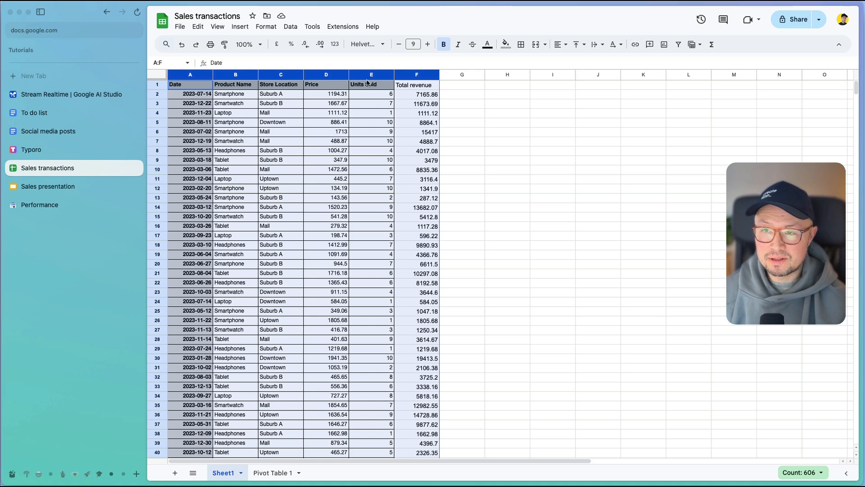
pyautogui.click(290, 27)
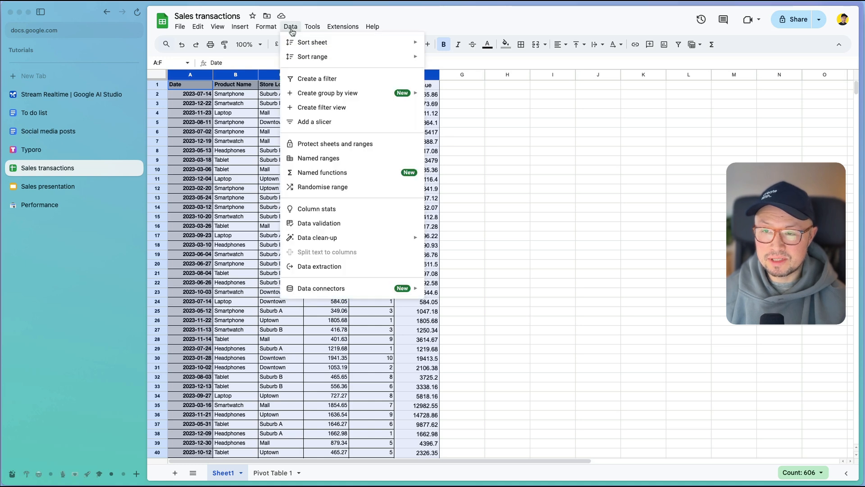
pyautogui.click(240, 29)
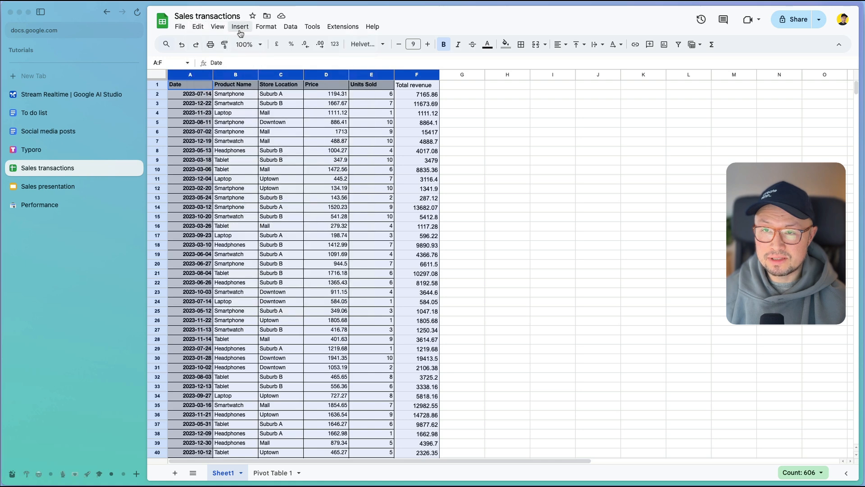
pyautogui.click(240, 31)
pyautogui.click(521, 202)
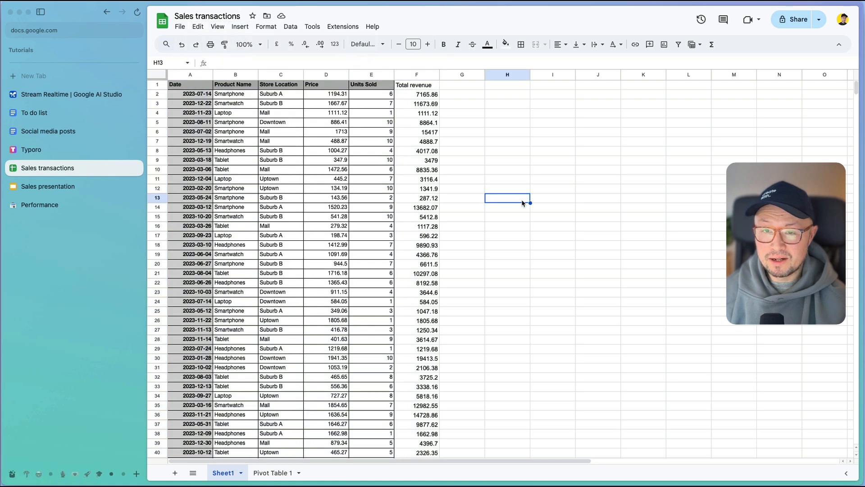
# Step: Revisit the Social media posts document, the Typoro homepage and the Search Console performance report, ending on the Stream Realtime session
pyautogui.click(80, 135)
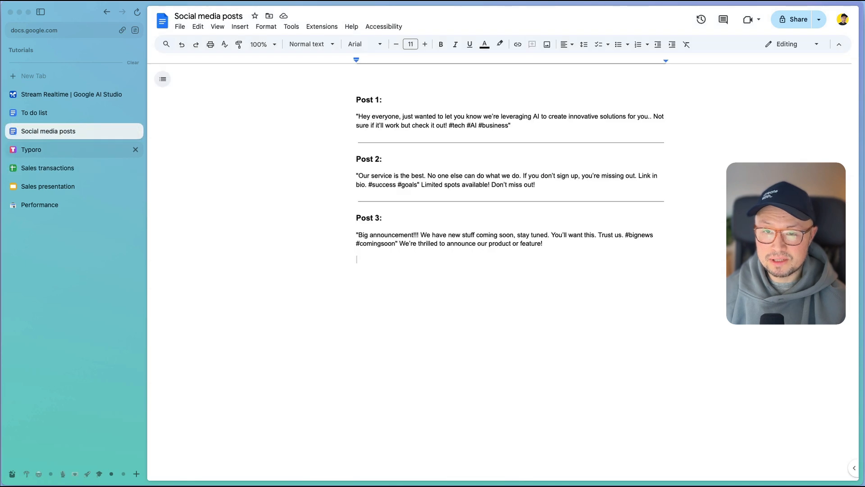
pyautogui.click(70, 149)
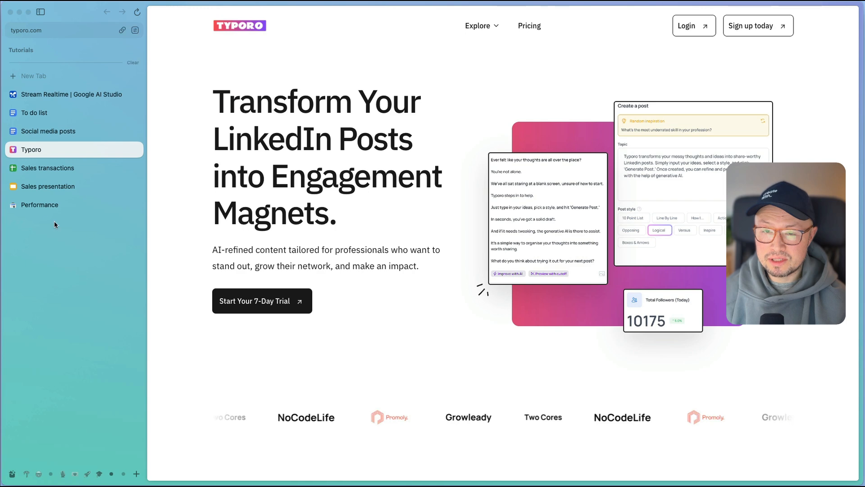
pyautogui.click(44, 208)
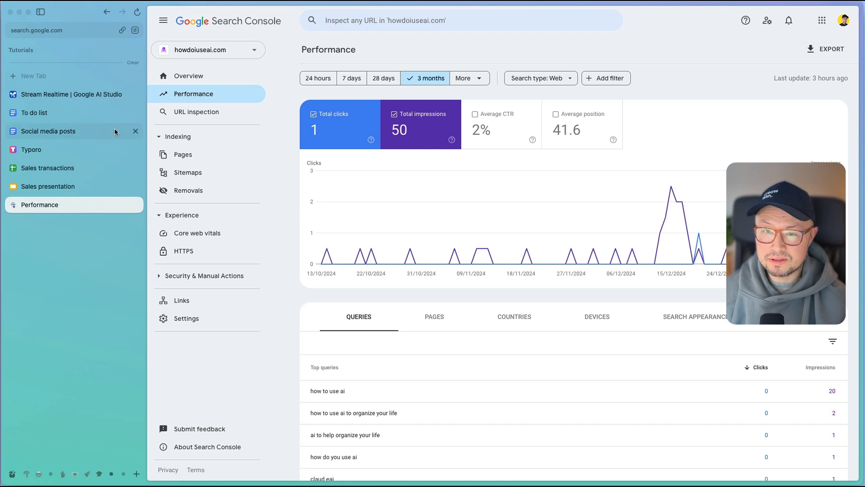
pyautogui.click(59, 94)
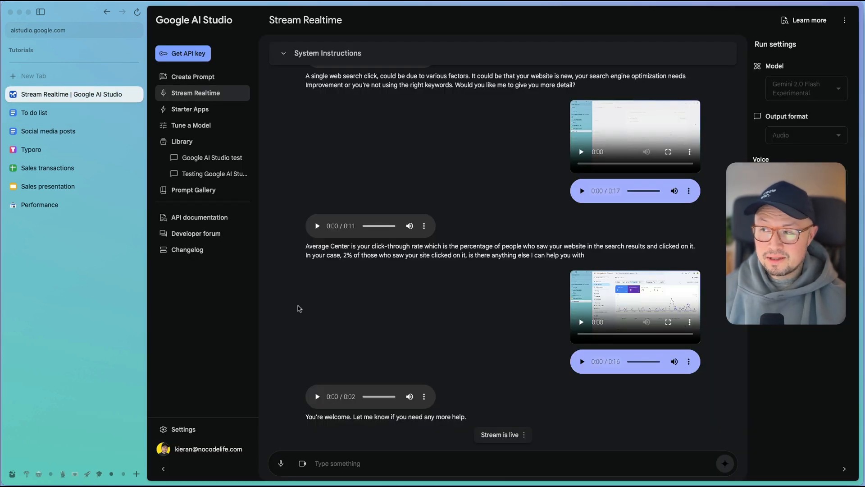